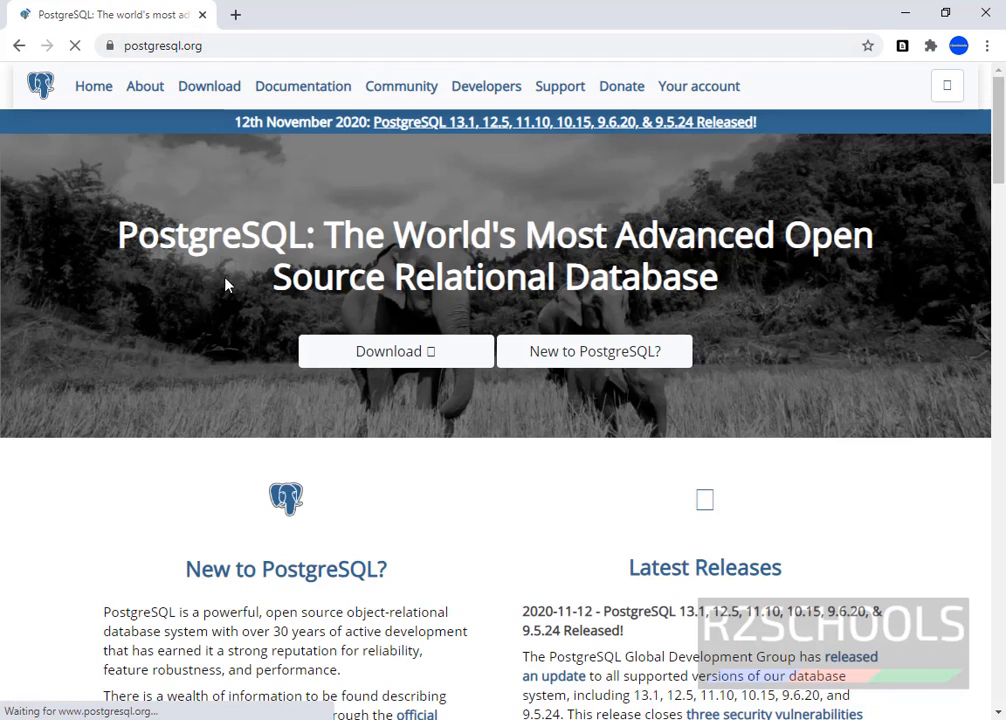
Step: Download the PostgreSQL 13.1 Windows x86-64 installer from EDB's download page and show the full downloads list
{"action": "left_click", "coordinate": [355, 352]}
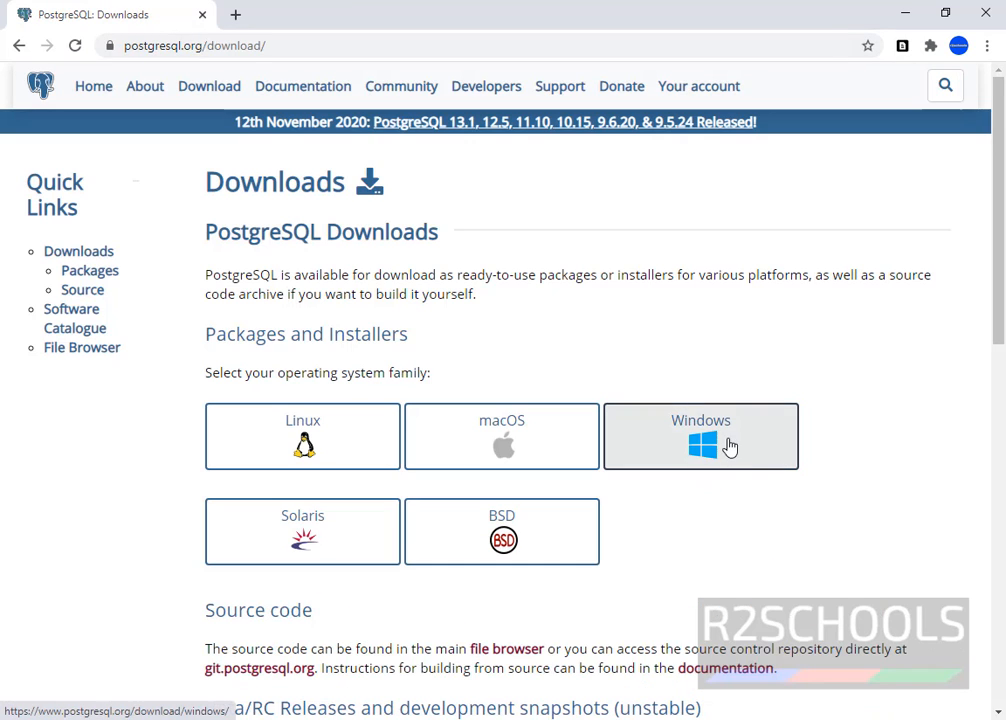
{"action": "left_click", "coordinate": [730, 445]}
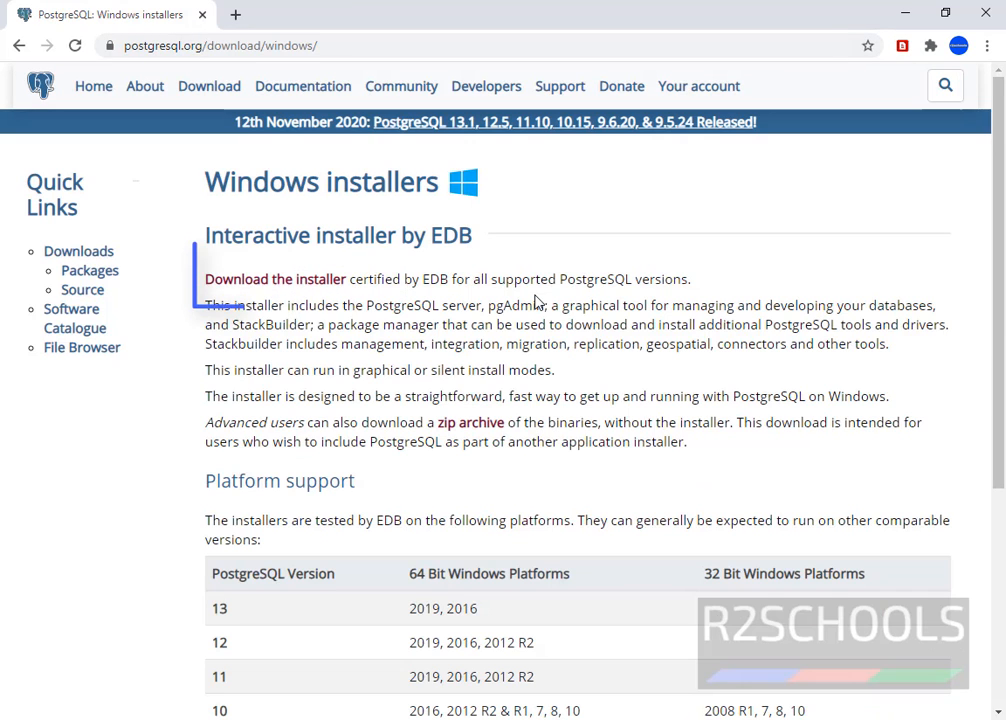
{"action": "left_click", "coordinate": [285, 292]}
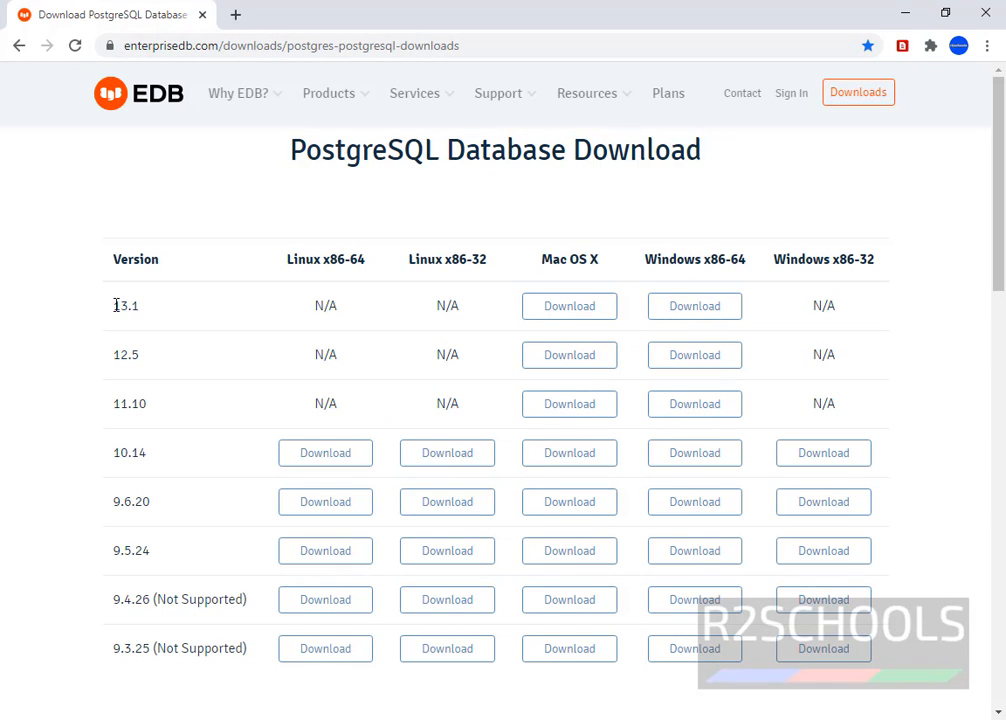
{"action": "left_click_drag", "start_coordinate": [113, 305], "coordinate": [145, 316]}
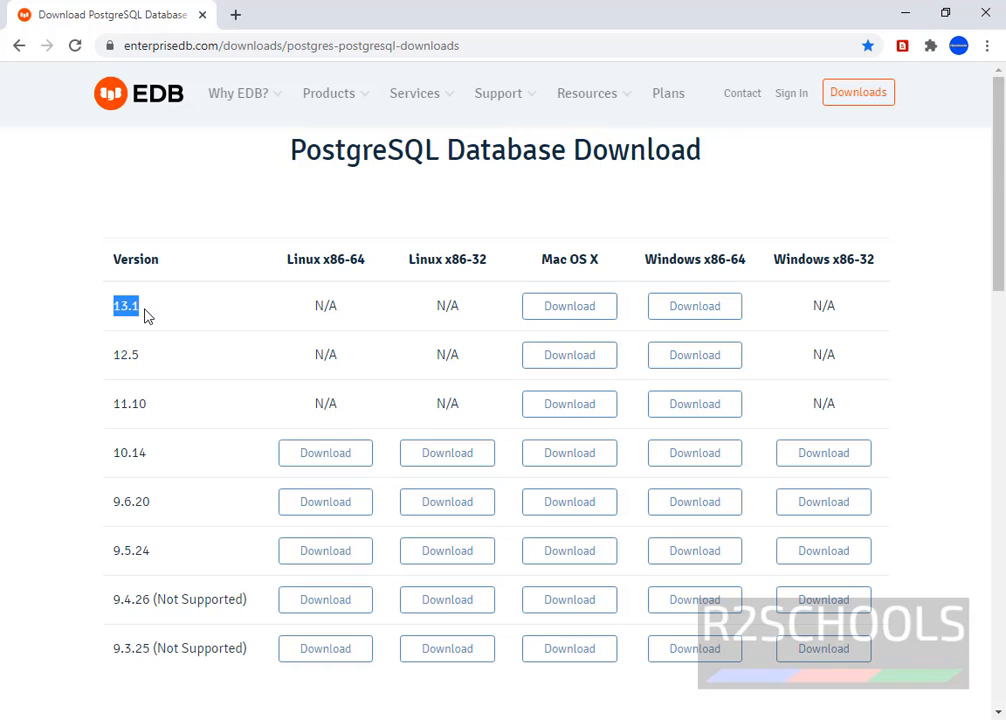
{"action": "left_click", "coordinate": [698, 310]}
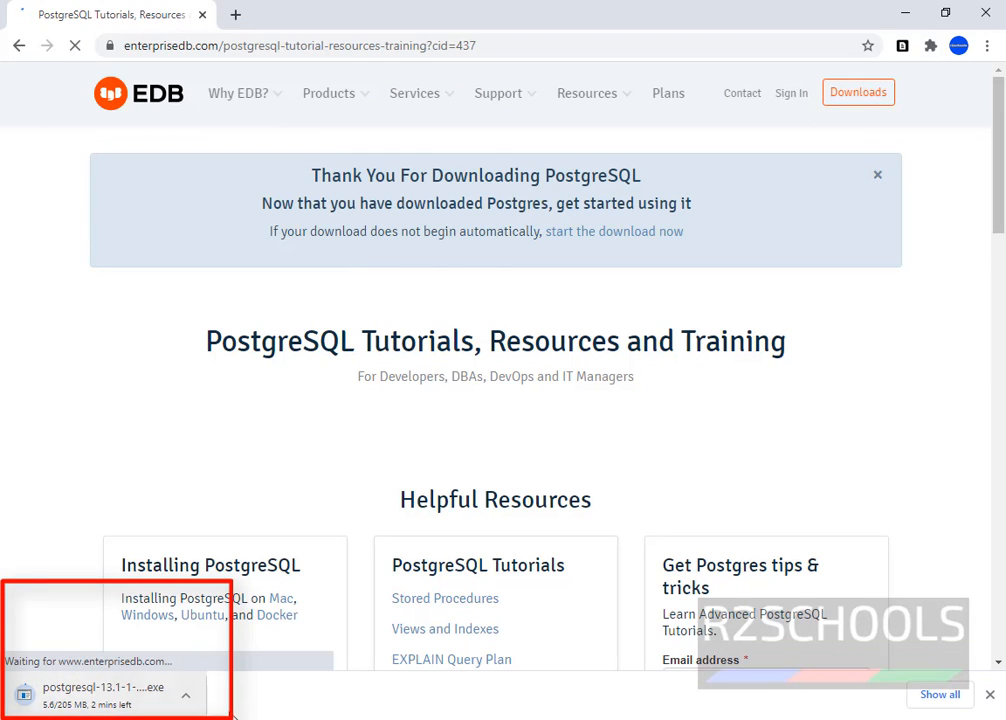
{"action": "left_click", "coordinate": [940, 694]}
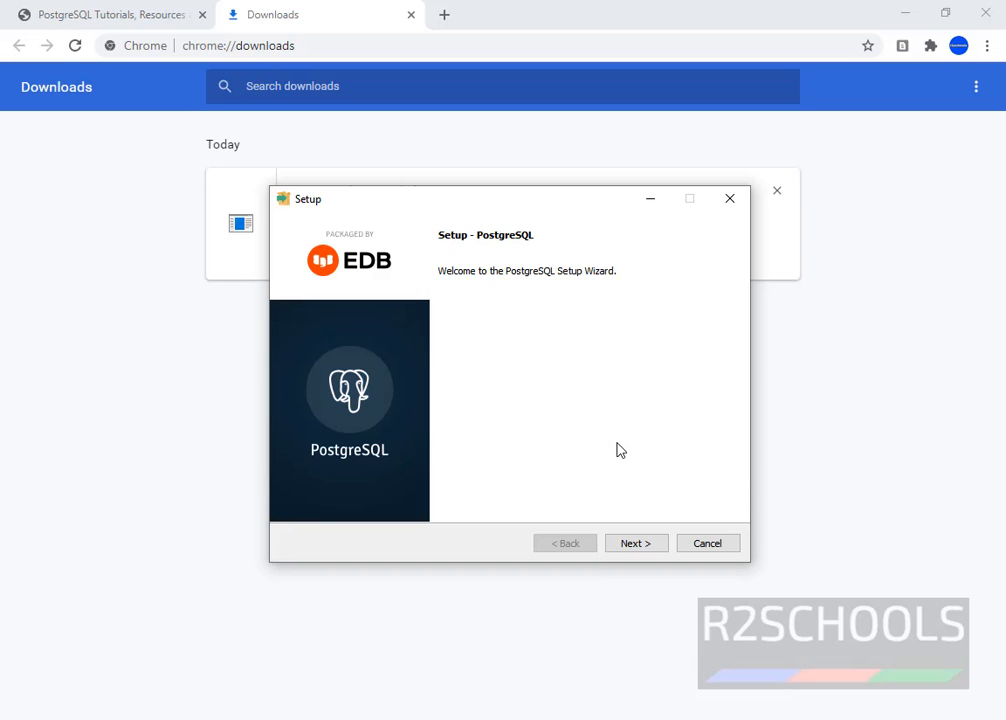
Step: Accept installation directory C:\Program Files\PostgreSQL\13, all four components and the data directory C:\Program Files\PostgreSQL\13\data in the setup wizard
{"action": "left_click", "coordinate": [637, 543]}
{"action": "left_click_drag", "start_coordinate": [525, 310], "coordinate": [366, 310]}
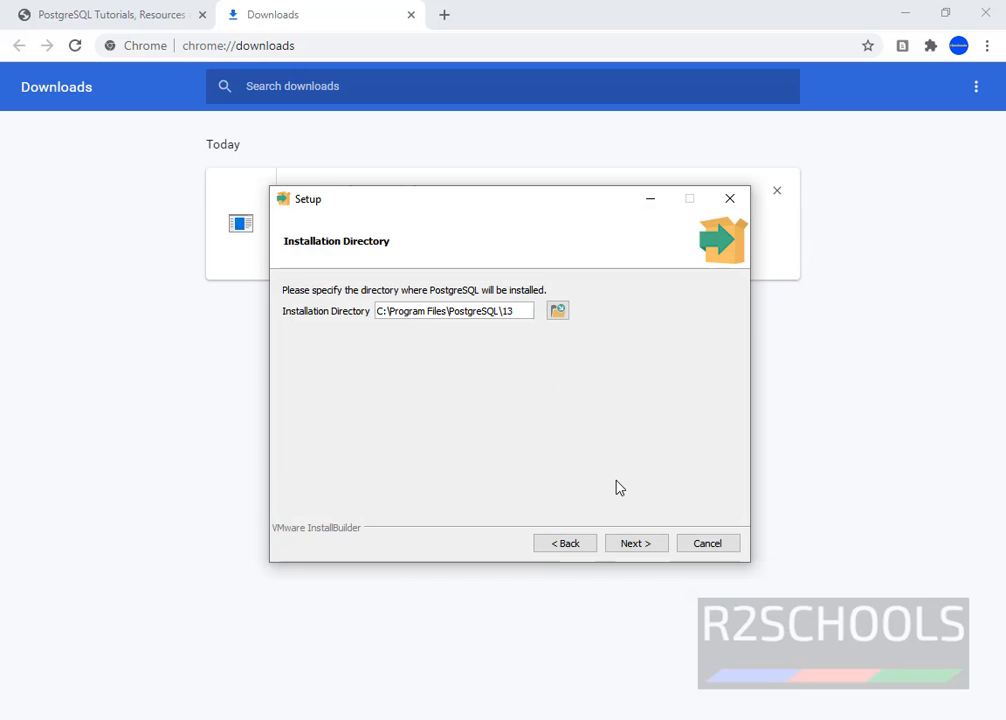
{"action": "left_click", "coordinate": [636, 543]}
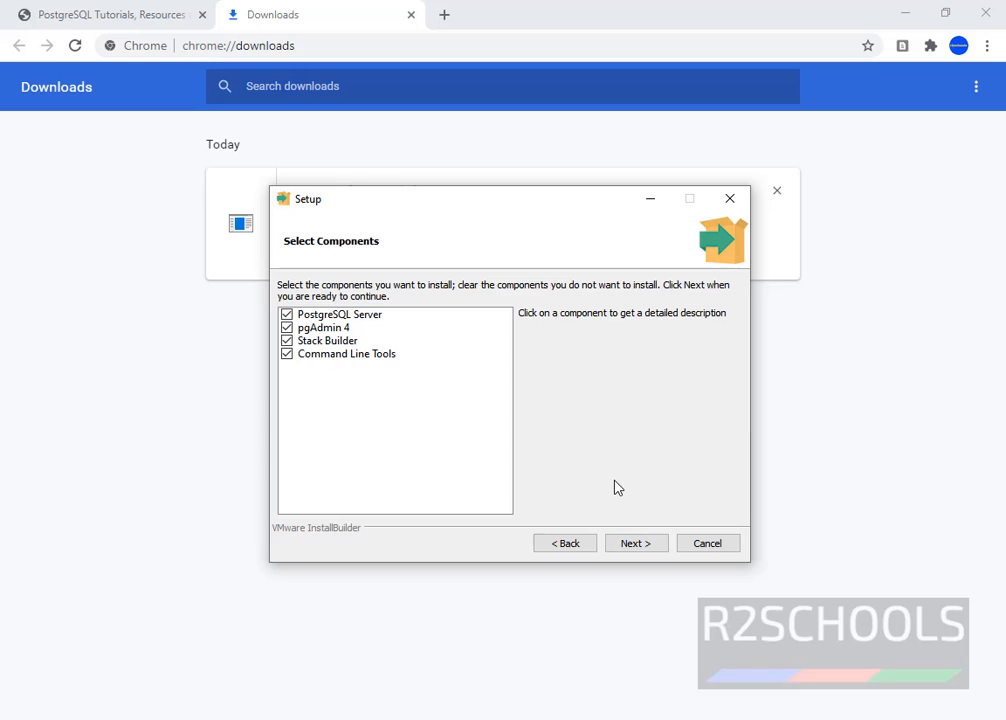
{"action": "left_click", "coordinate": [635, 545]}
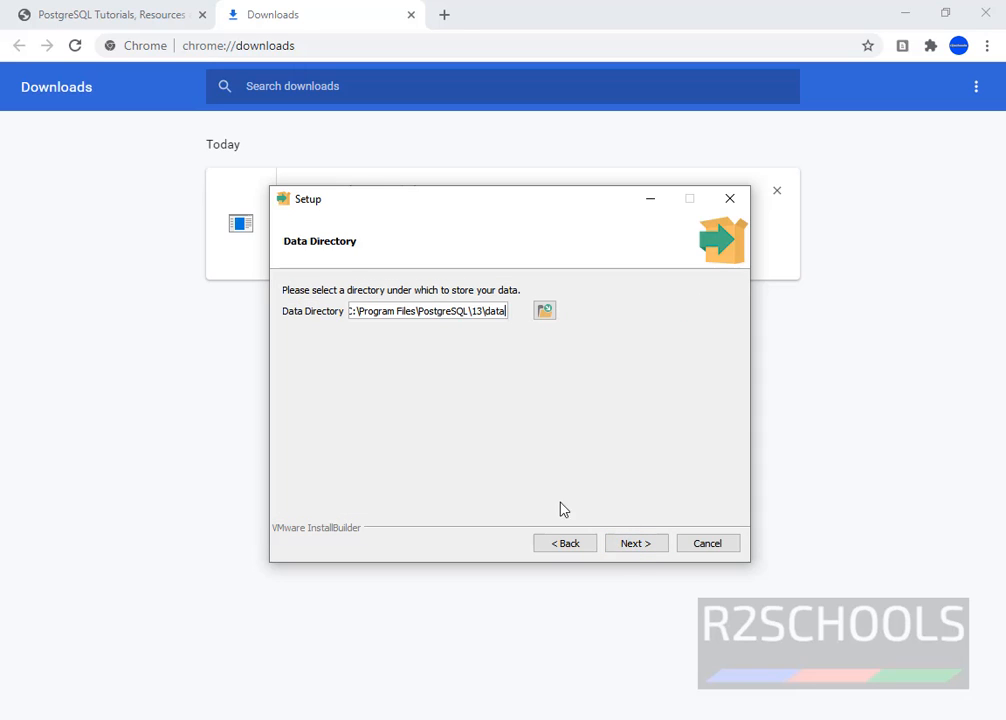
{"action": "left_click", "coordinate": [634, 547]}
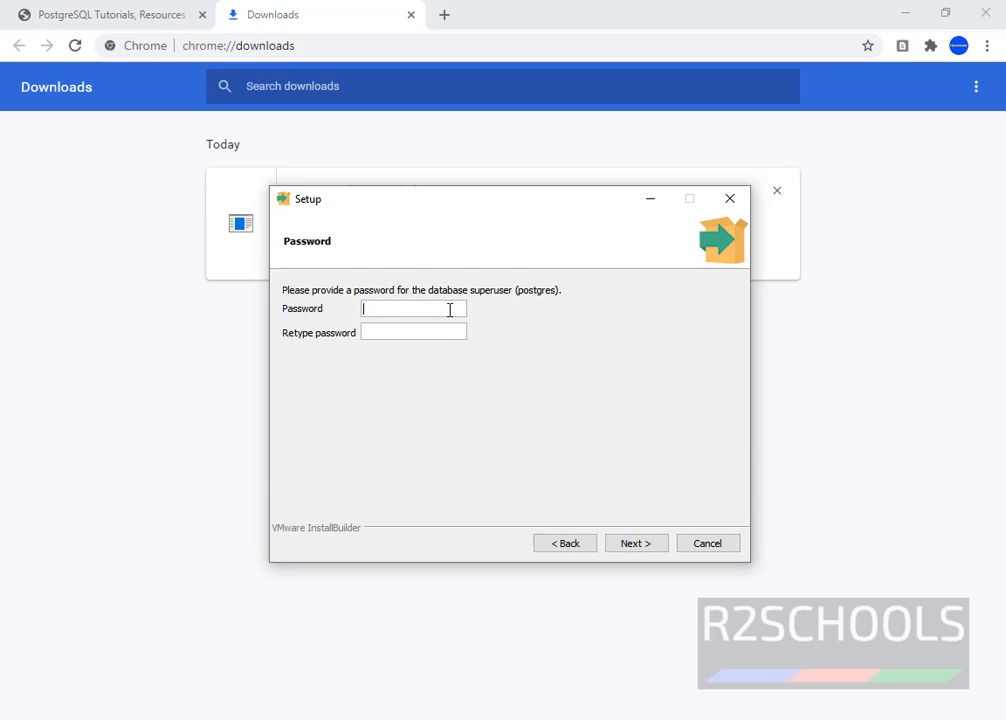
Step: Enter and retype the password for the database superuser postgres in the setup wizard
{"action": "type", "text": "*********"}
{"action": "key", "text": "Tab"}
{"action": "type", "text": "*********"}
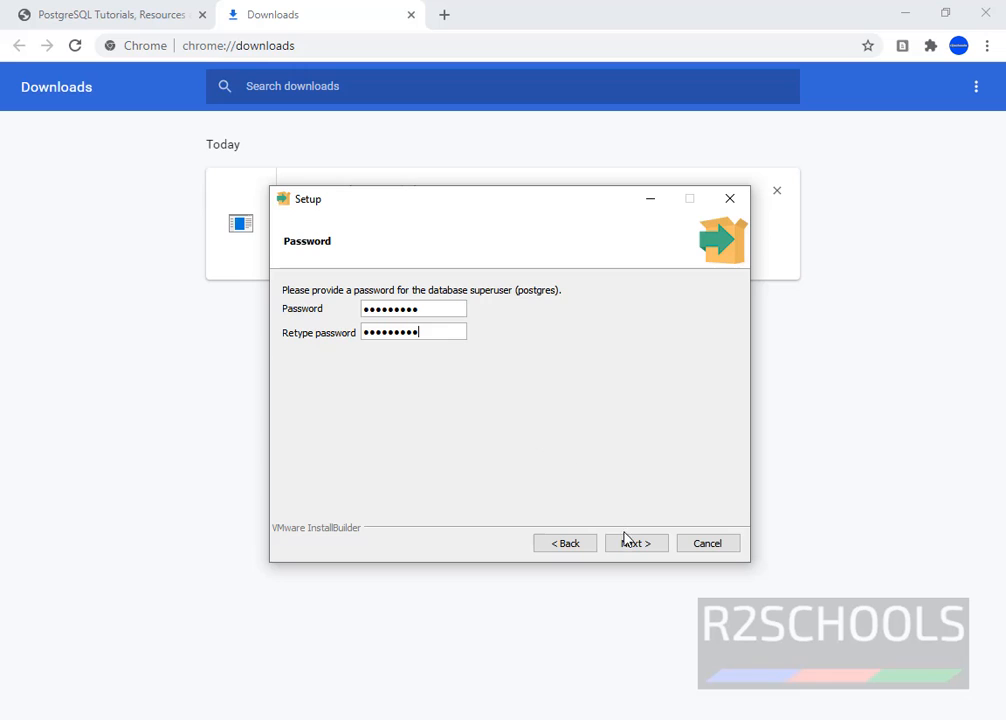
{"action": "left_click", "coordinate": [630, 544]}
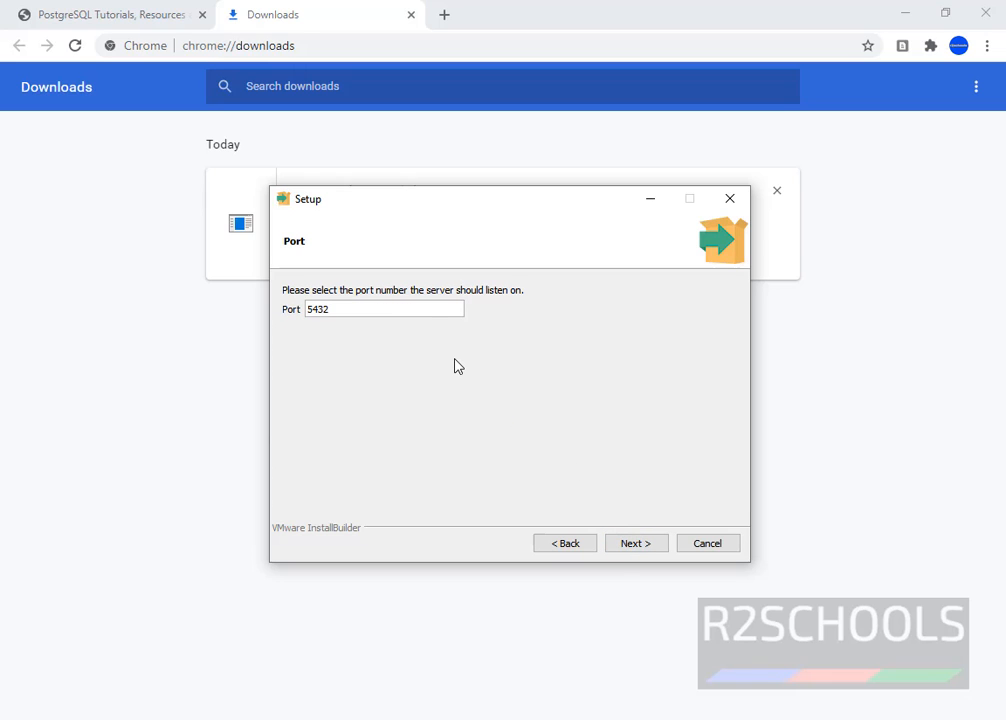
Step: Accept port 5432 and the default locale, then start the PostgreSQL installation from the pre-installation summary
{"action": "left_click", "coordinate": [622, 546]}
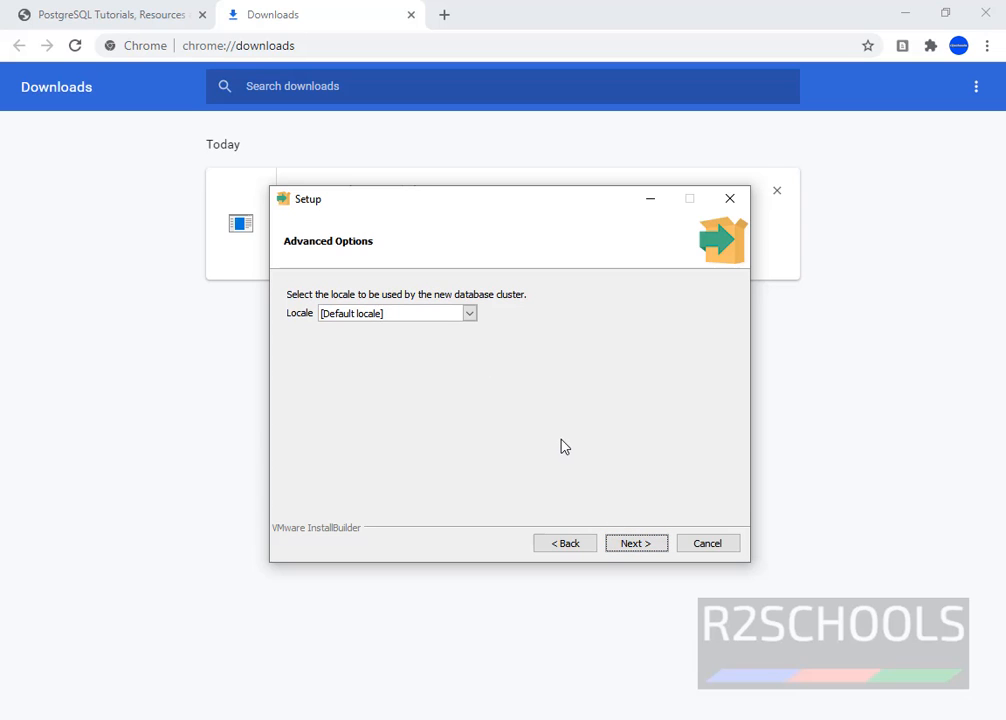
{"action": "left_click", "coordinate": [632, 542]}
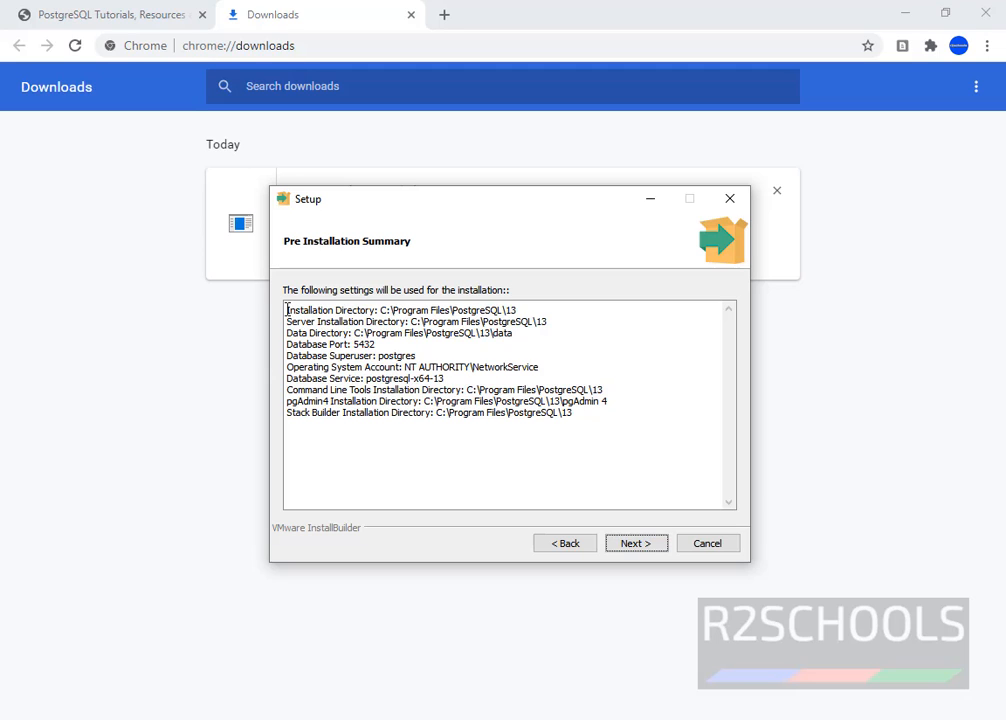
{"action": "left_click", "coordinate": [631, 434]}
{"action": "left_click", "coordinate": [555, 550]}
{"action": "left_click", "coordinate": [555, 550]}
{"action": "left_click", "coordinate": [624, 546]}
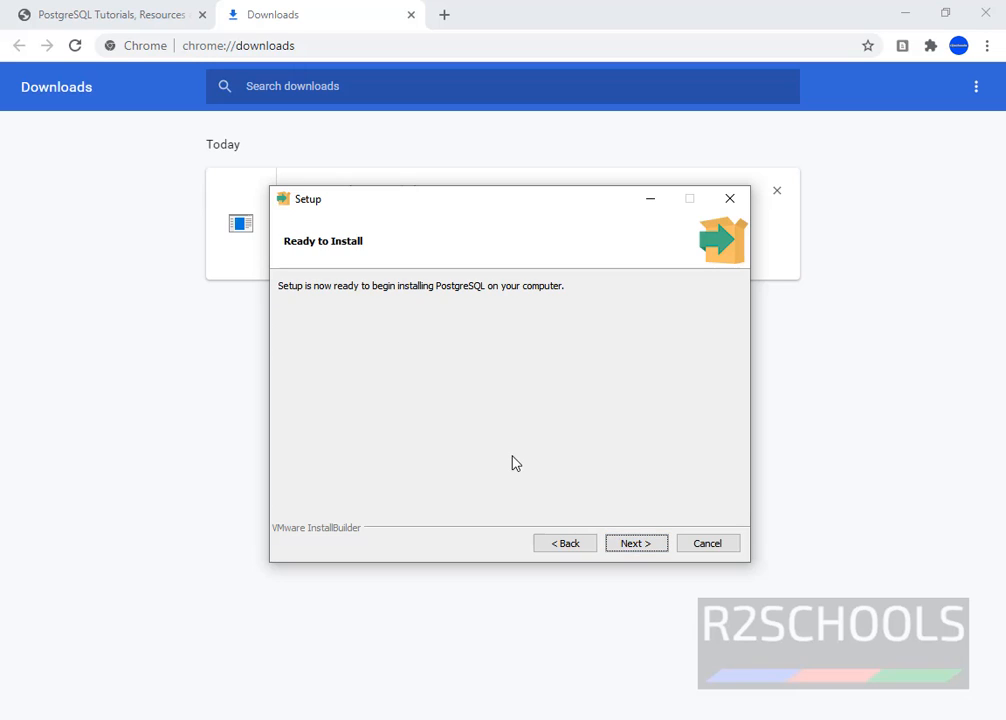
{"action": "left_click", "coordinate": [635, 543]}
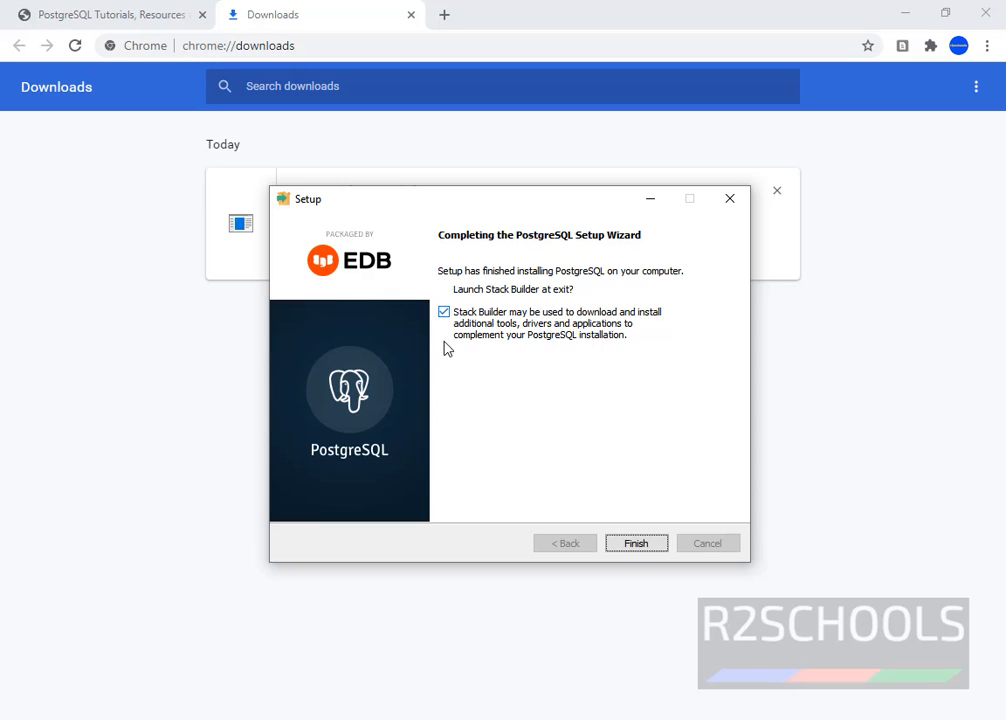
Step: Finish the setup wizard without launching Stack Builder and decline restarting the computer
{"action": "left_click", "coordinate": [445, 313]}
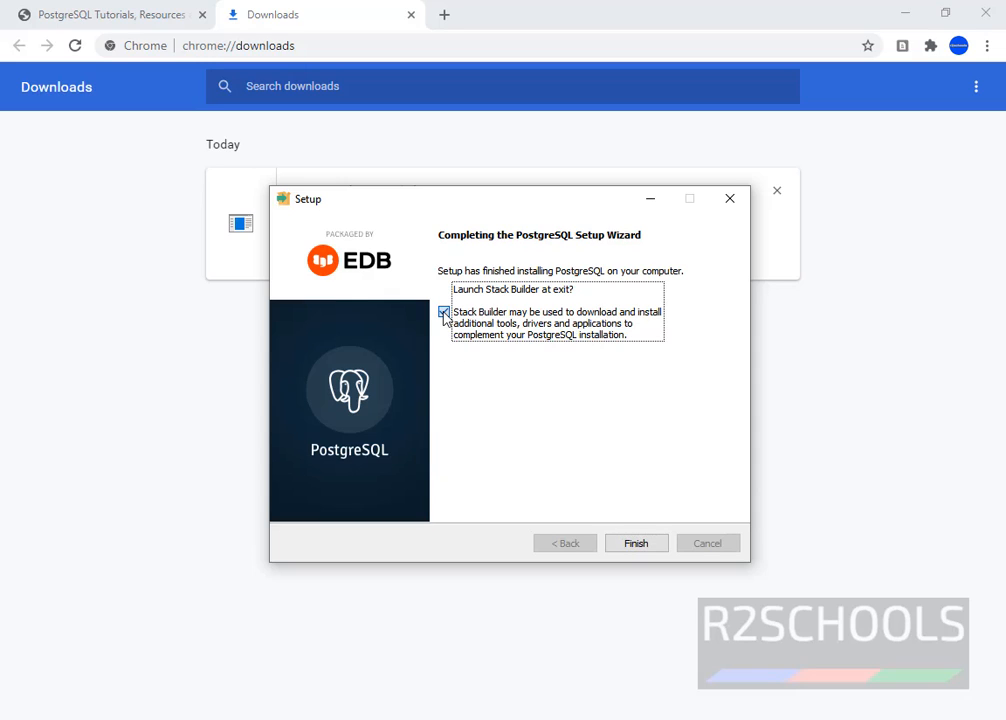
{"action": "left_click", "coordinate": [445, 313]}
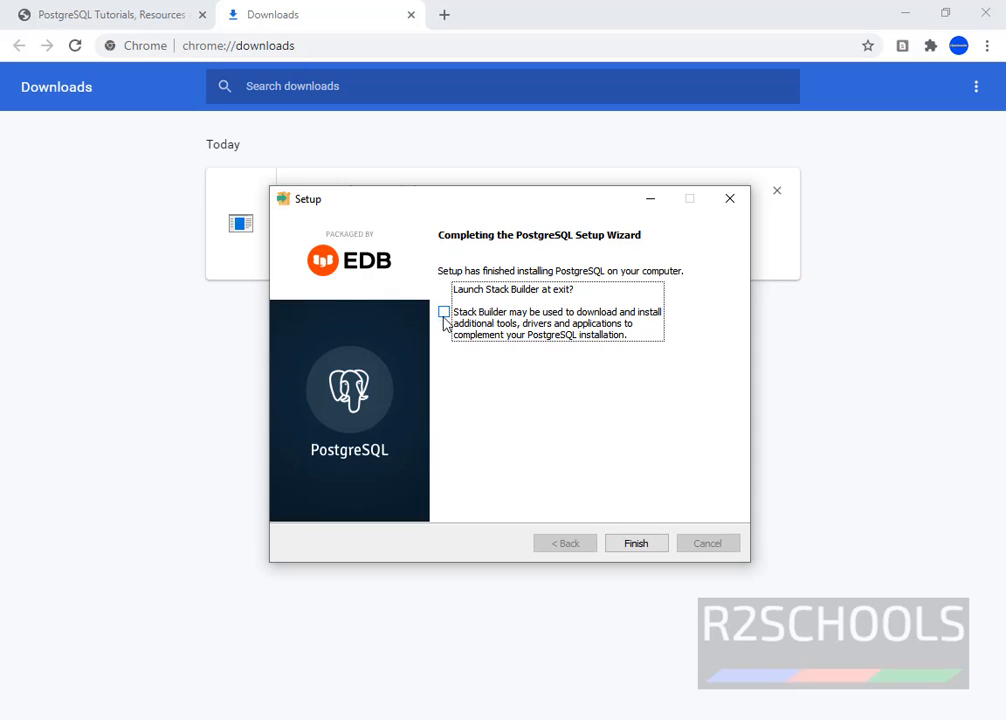
{"action": "left_click", "coordinate": [638, 543]}
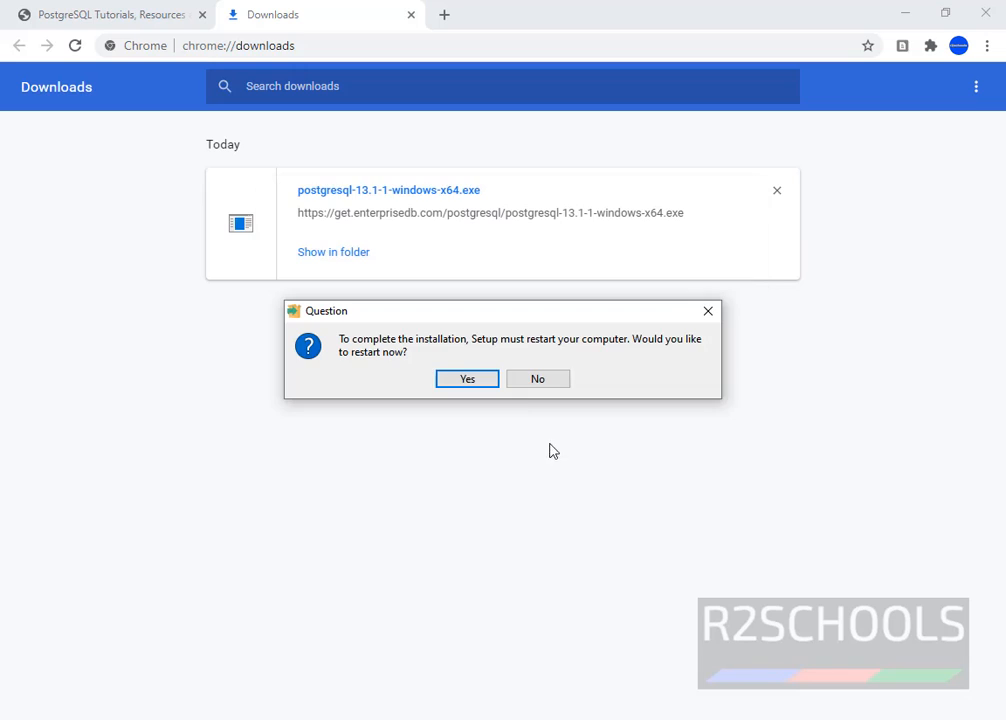
{"action": "left_click", "coordinate": [537, 380]}
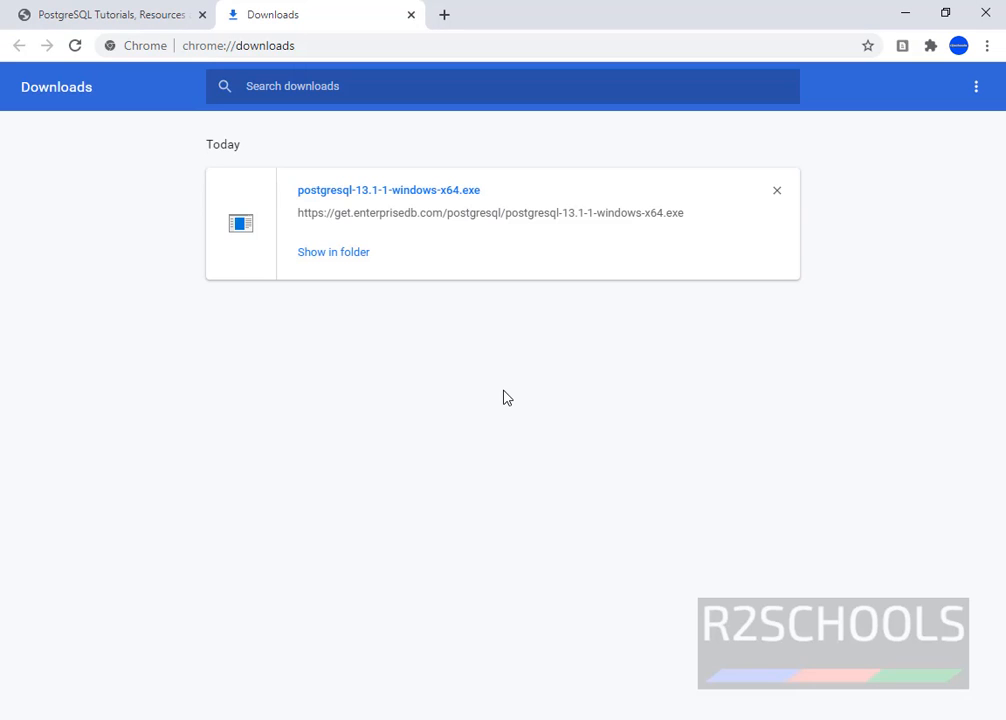
{"action": "key", "text": "super+r"}
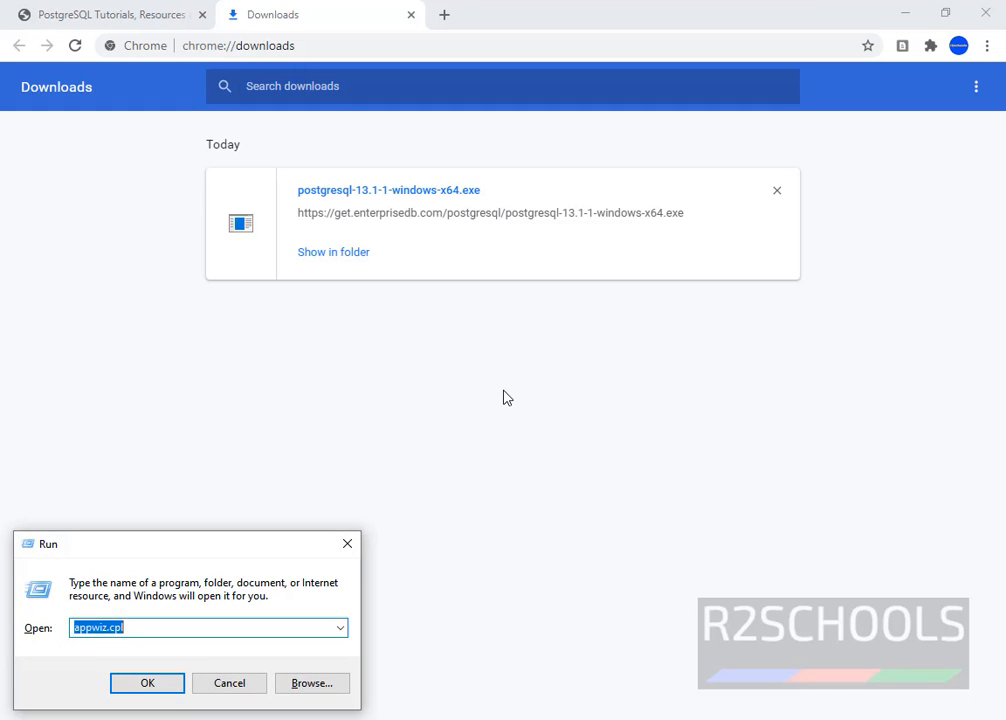
{"action": "key", "text": "BackSpace"}
{"action": "key", "text": "Escape"}
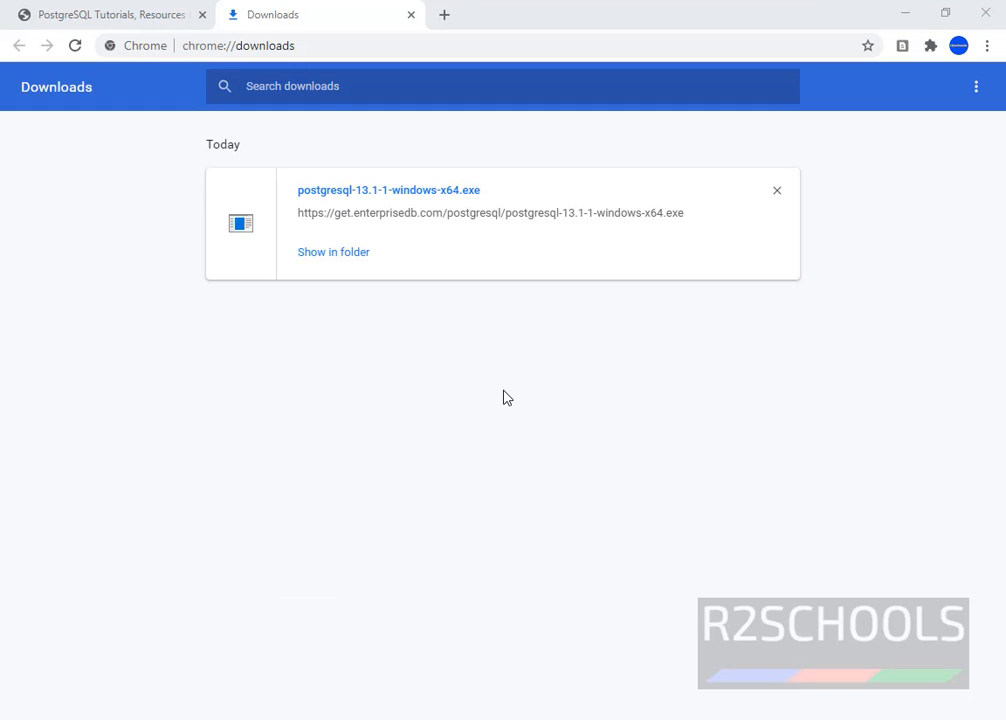
{"action": "key", "text": "super+r"}
{"action": "type", "text": "servic"}
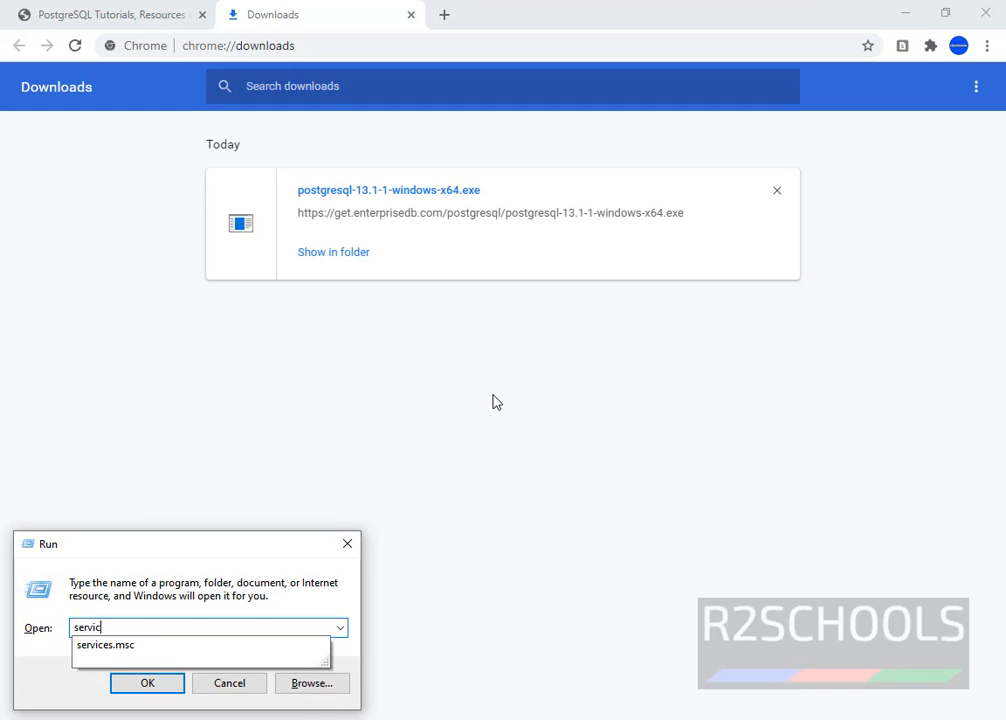
{"action": "type", "text": "es.msc"}
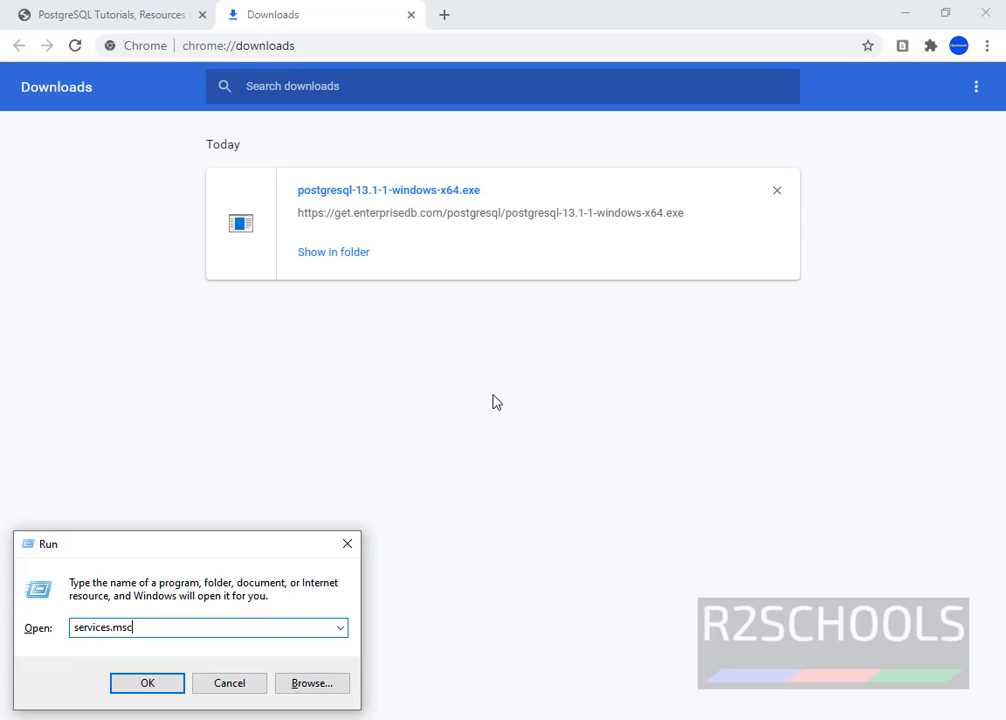
{"action": "key", "text": "super"}
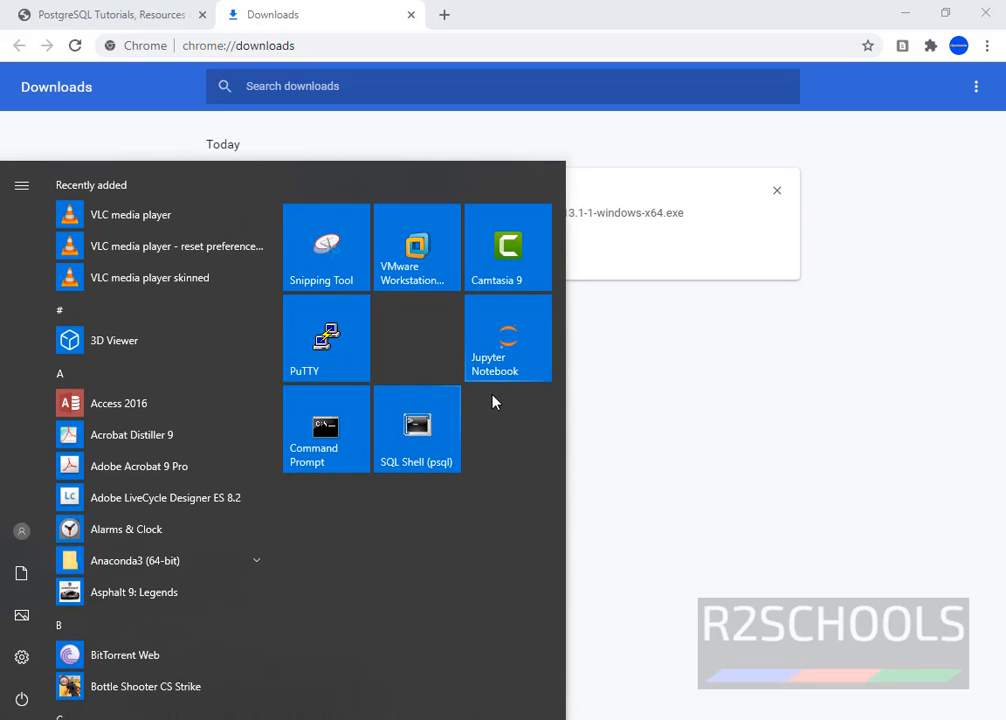
{"action": "key", "text": "Escape"}
Step: Open the Windows Services app and select the postgresql-x64-13 service to check its status
{"action": "key", "text": "super"}
{"action": "type", "text": "services"}
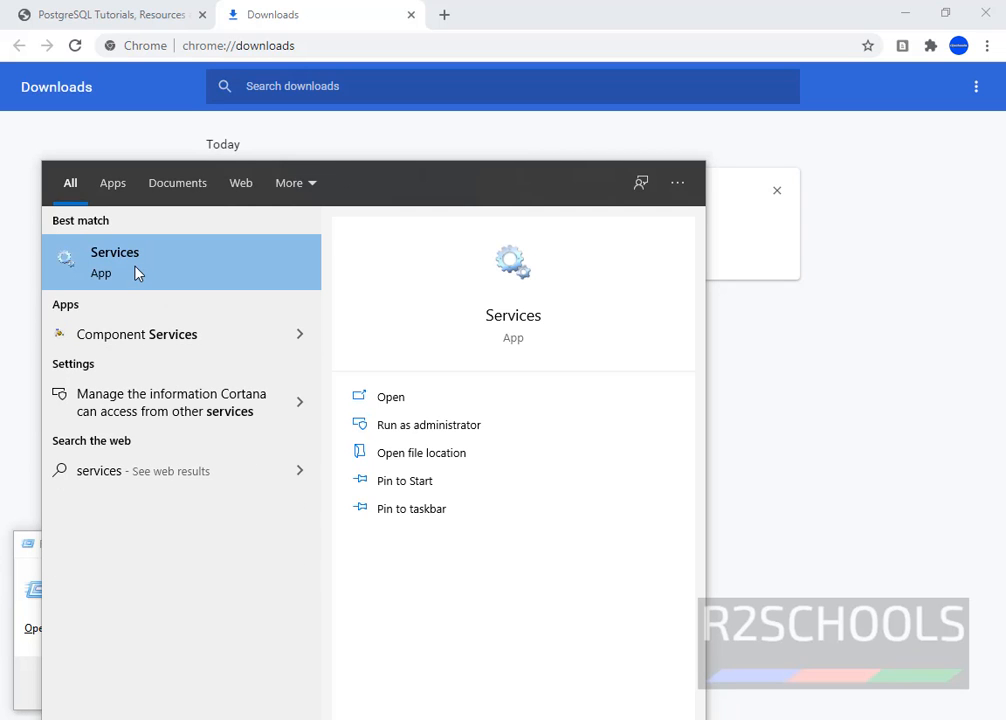
{"action": "left_click", "coordinate": [136, 274]}
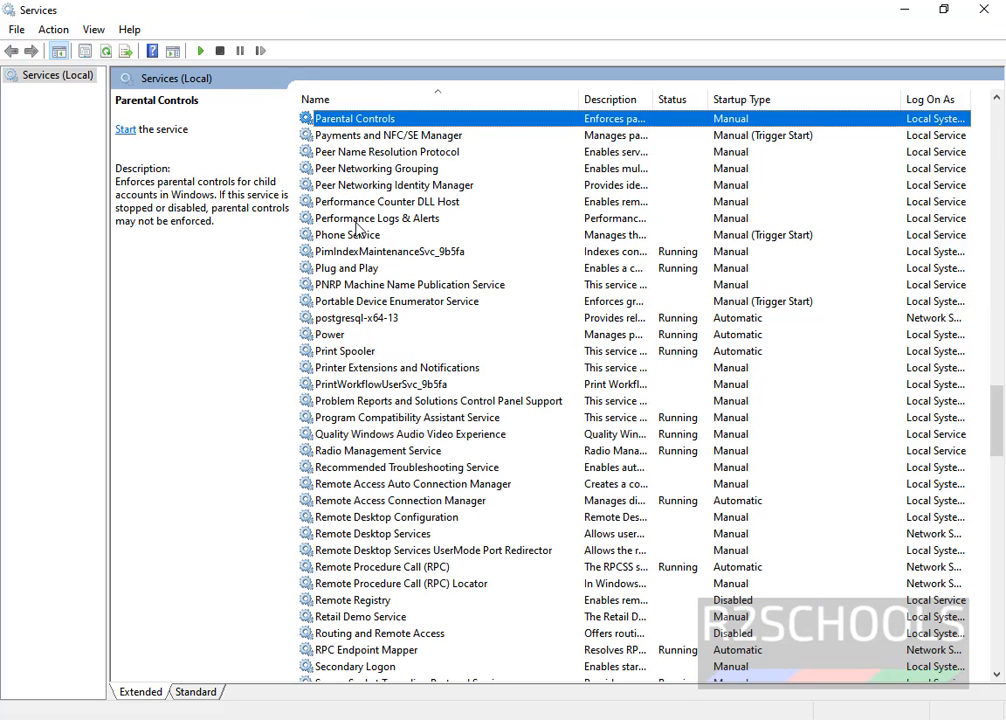
{"action": "left_click", "coordinate": [362, 318]}
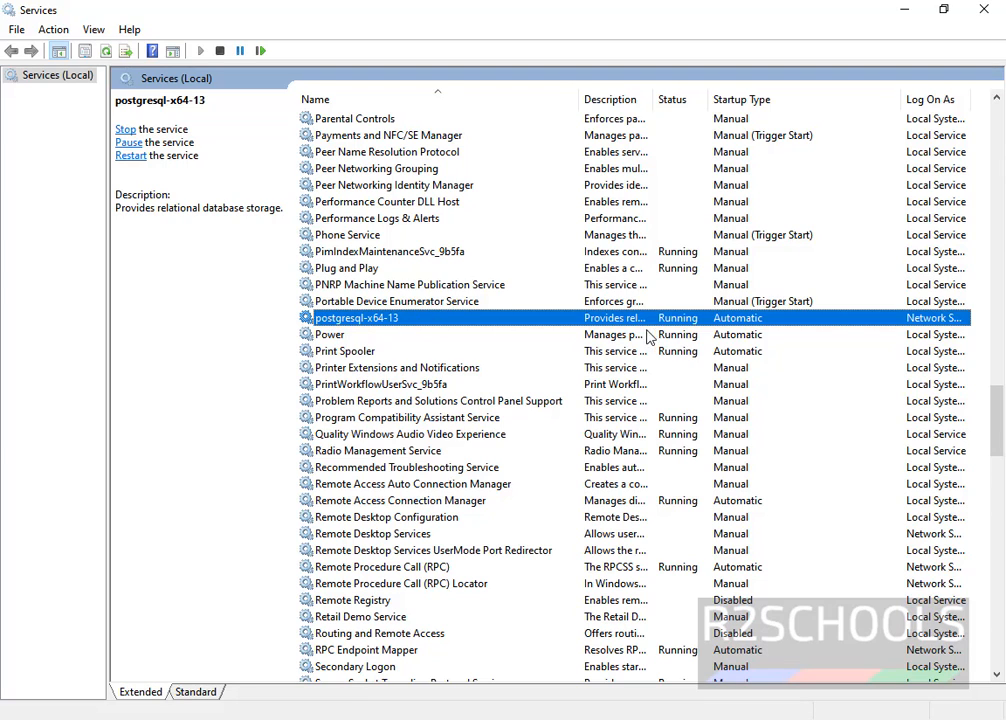
Step: Launch SQL Shell (psql) from the PostgreSQL 13 program group
{"action": "key", "text": "super"}
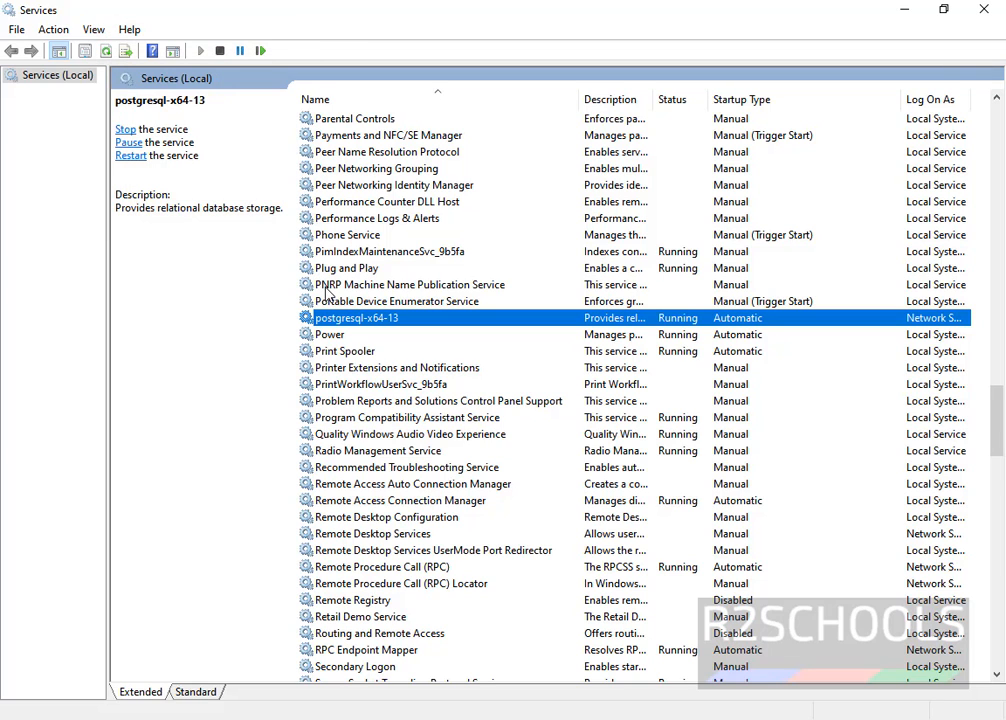
{"action": "key", "text": "super"}
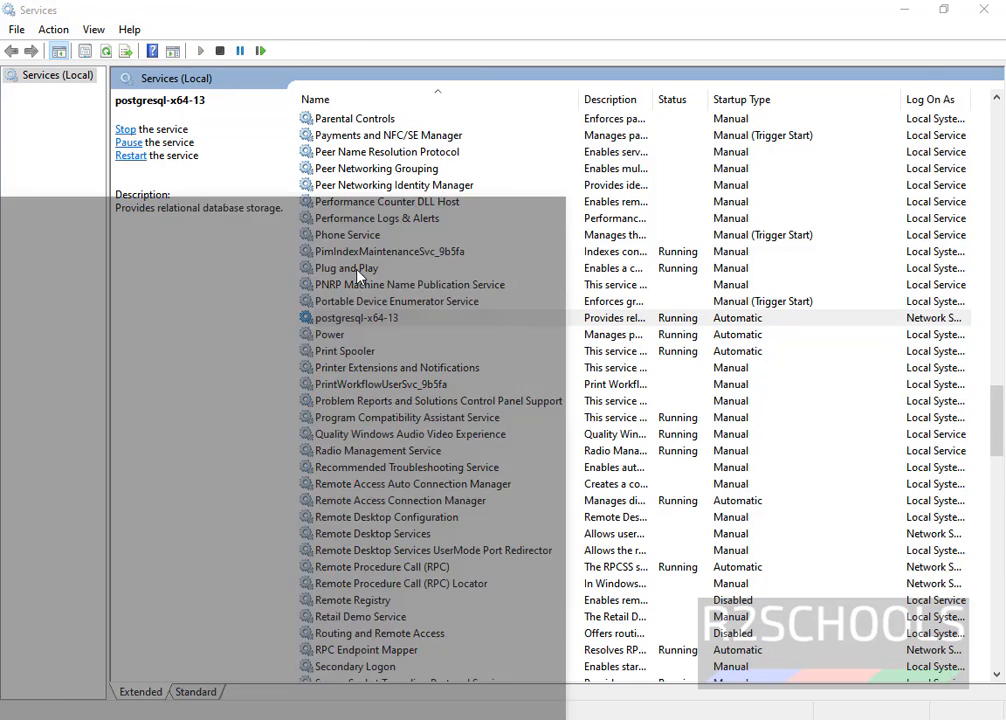
{"action": "scroll", "coordinate": [68, 343], "scroll_direction": "down", "scroll_amount": 10}
{"action": "scroll", "coordinate": [88, 444], "scroll_direction": "down", "scroll_amount": 5}
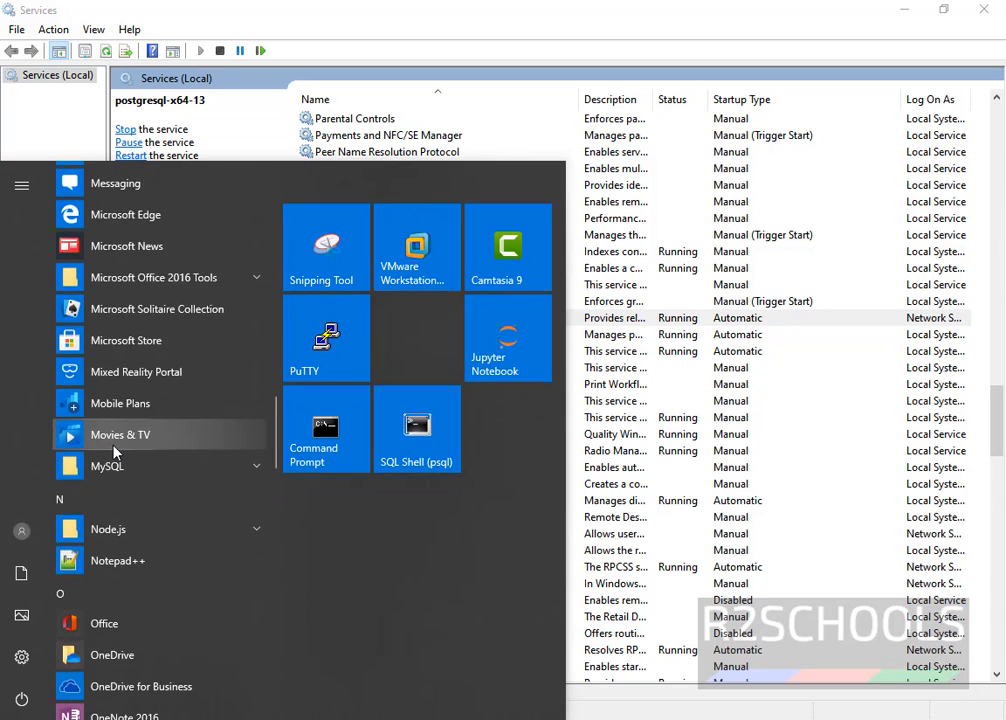
{"action": "scroll", "coordinate": [147, 519], "scroll_direction": "down", "scroll_amount": 3}
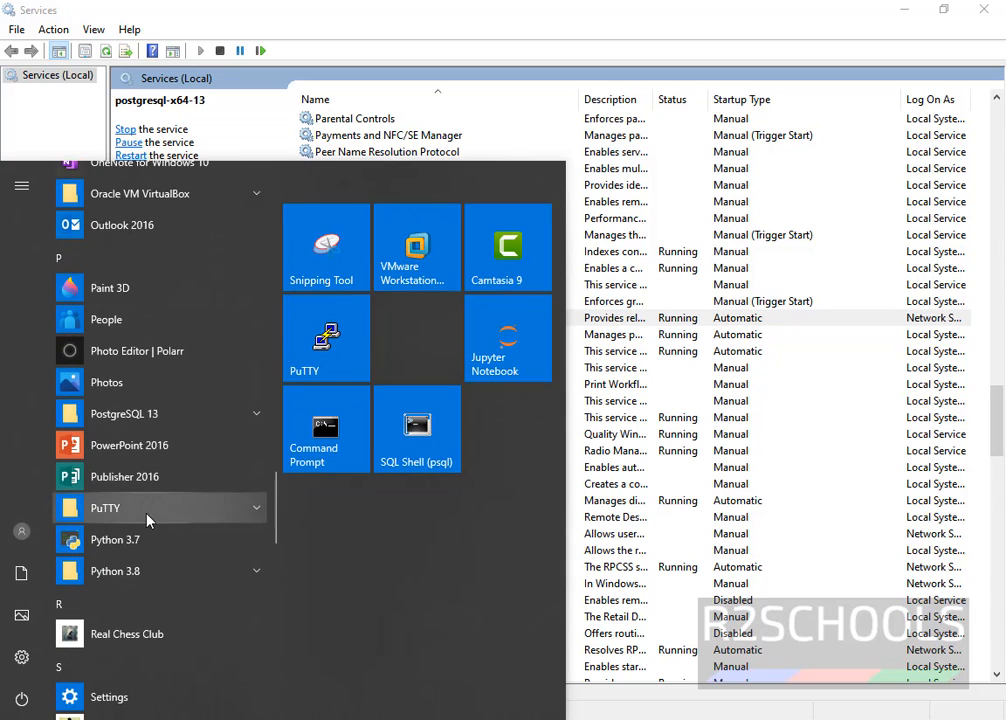
{"action": "left_click", "coordinate": [189, 420]}
{"action": "scroll", "coordinate": [189, 428], "scroll_direction": "down", "scroll_amount": 1}
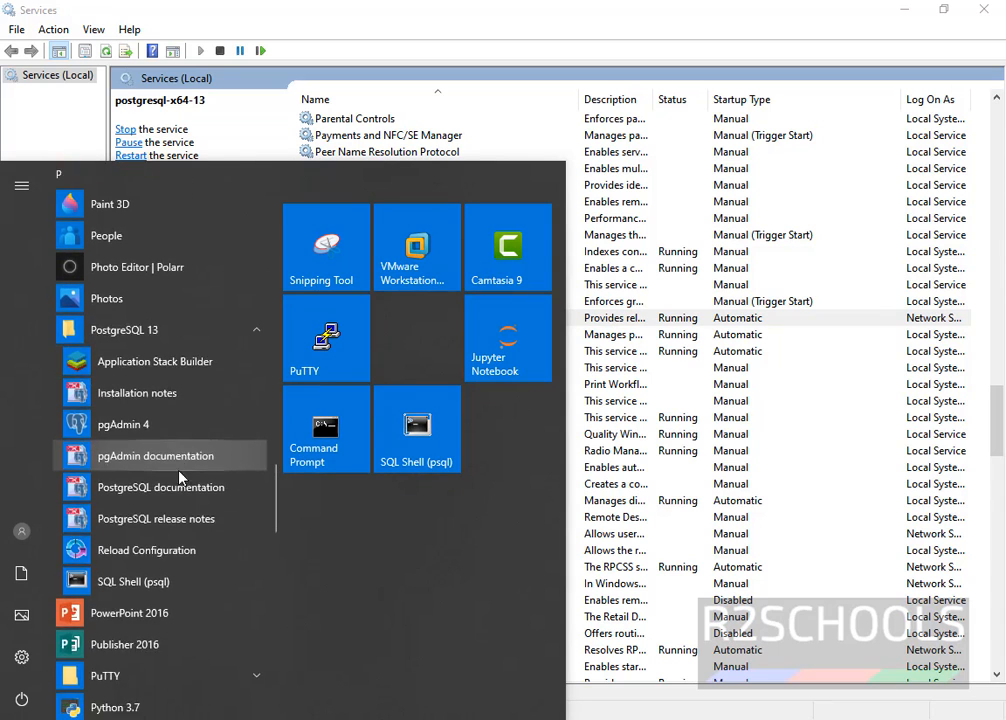
{"action": "left_click", "coordinate": [186, 588]}
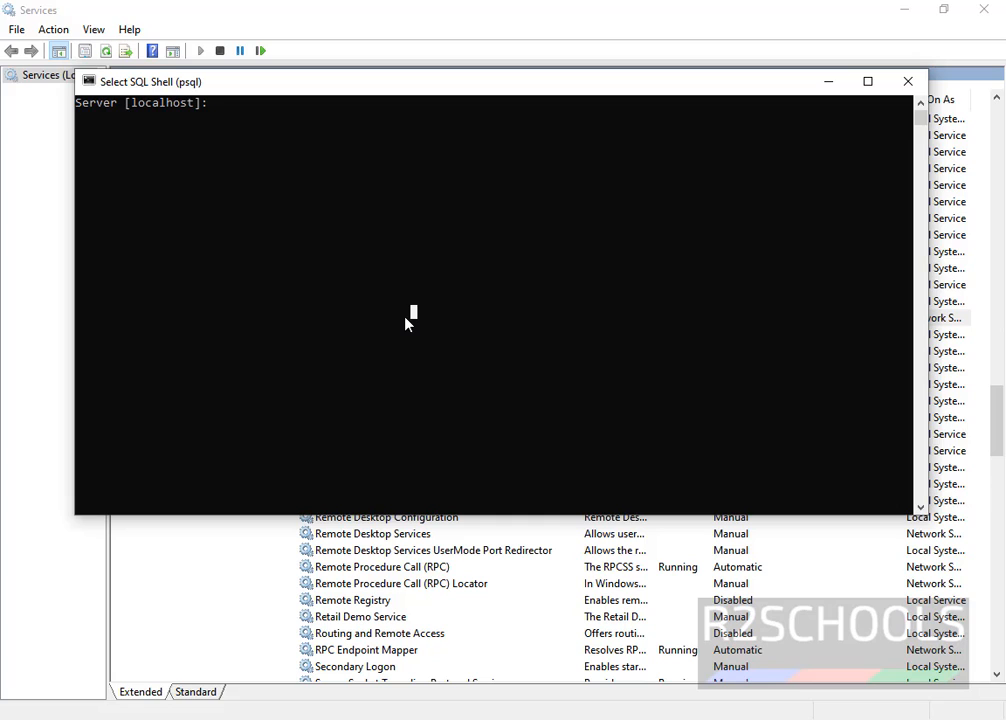
Step: Accept the default server localhost, database postgres, port 5432 and username postgres, and log in with the postgres user's password
{"action": "key", "text": "Return"}
{"action": "key", "text": "Return"}
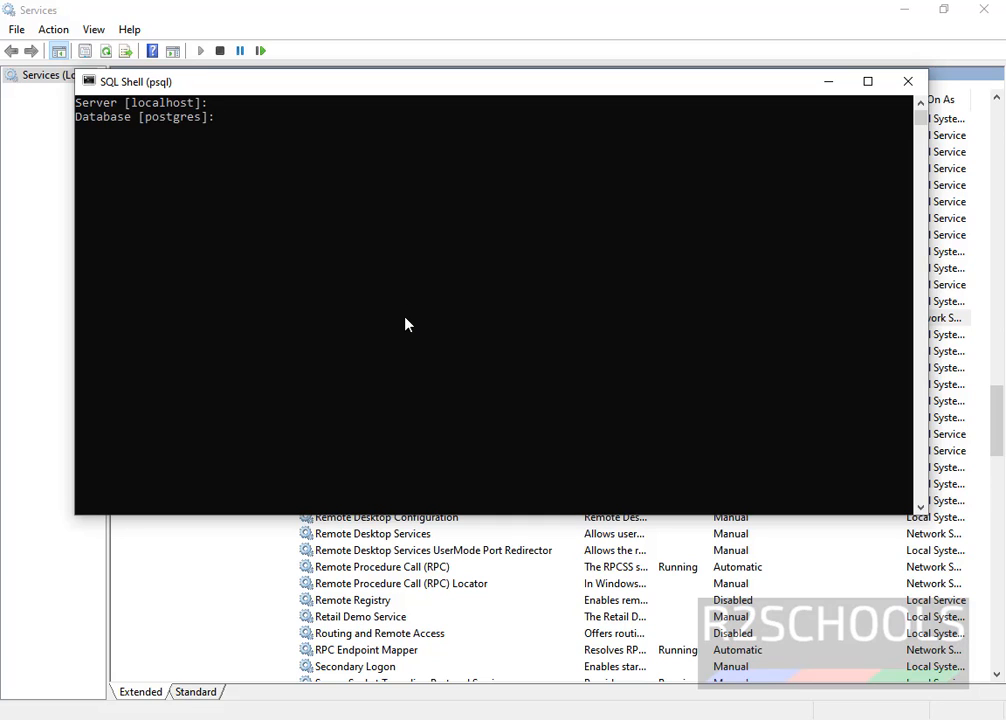
{"action": "key", "text": "Return"}
{"action": "key", "text": "Return"}
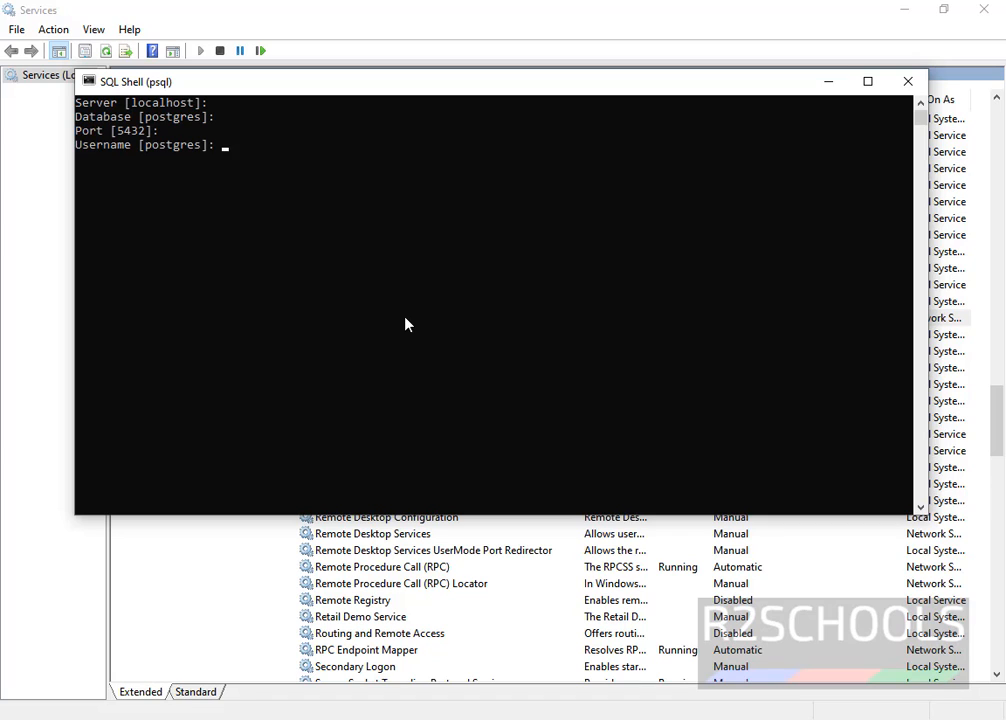
{"action": "key", "text": "Return"}
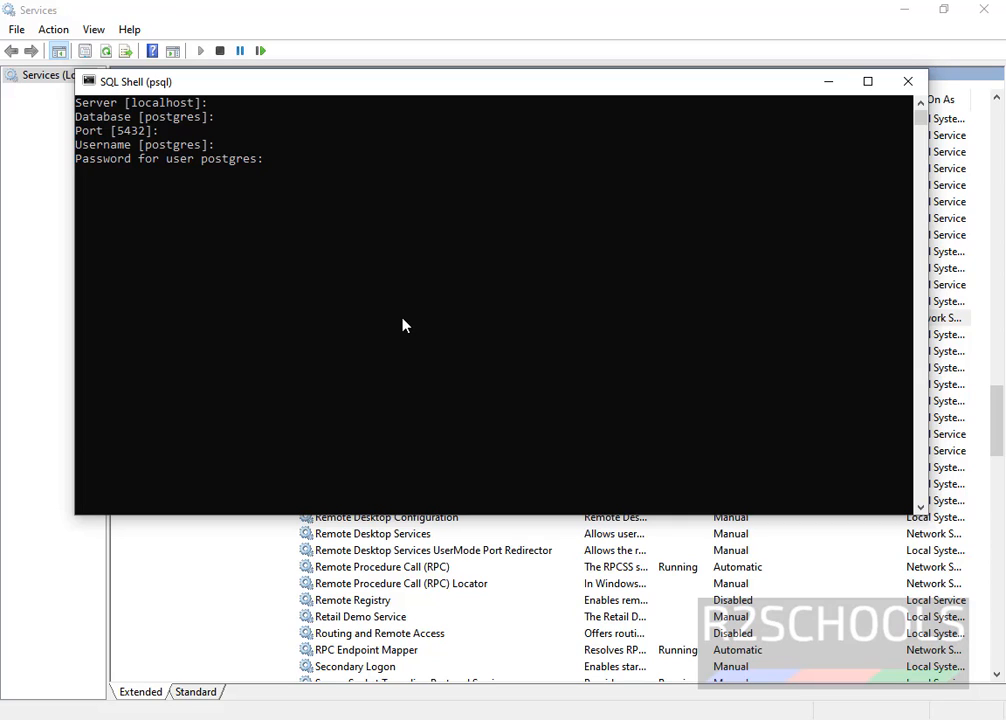
{"action": "key", "text": "Return"}
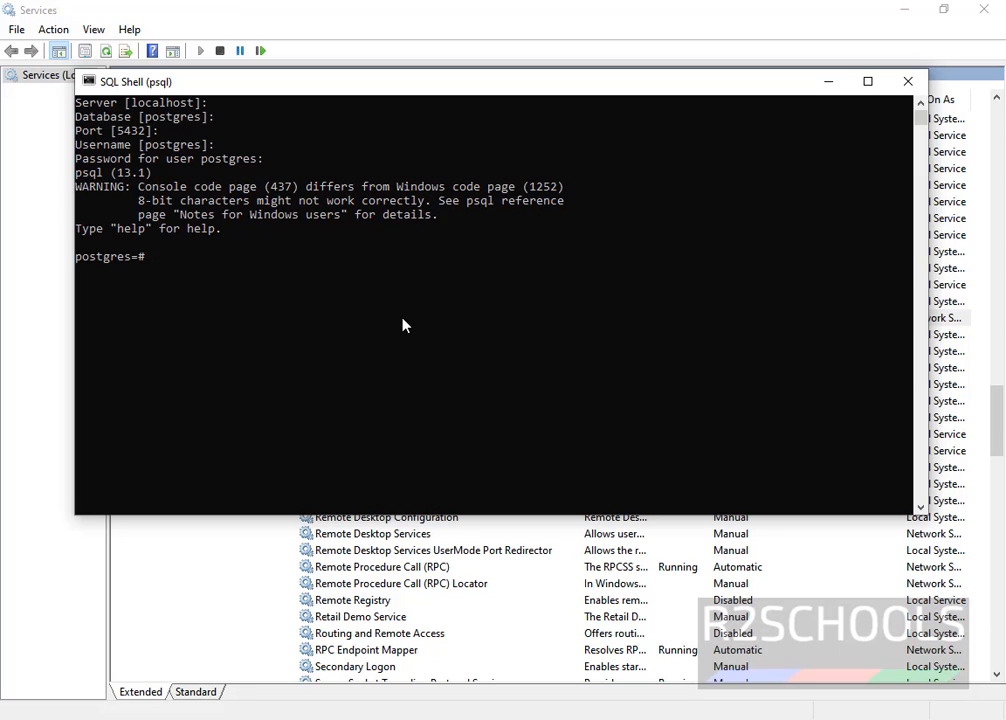
Step: Run \conninfo and examine the database, user, host and port of the current connection
{"action": "type", "text": "\\connfin"}
{"action": "key", "text": "BackSpace"}
{"action": "key", "text": "BackSpace"}
{"action": "type", "text": "info"}
{"action": "key", "text": "Return"}
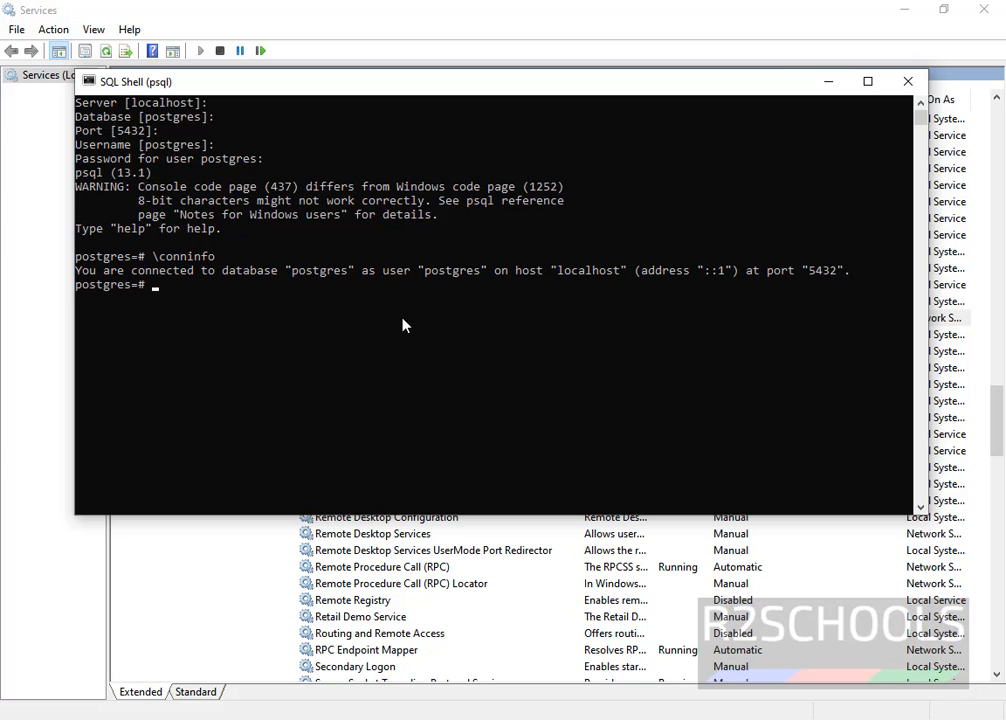
{"action": "left_click_drag", "start_coordinate": [287, 271], "coordinate": [350, 277]}
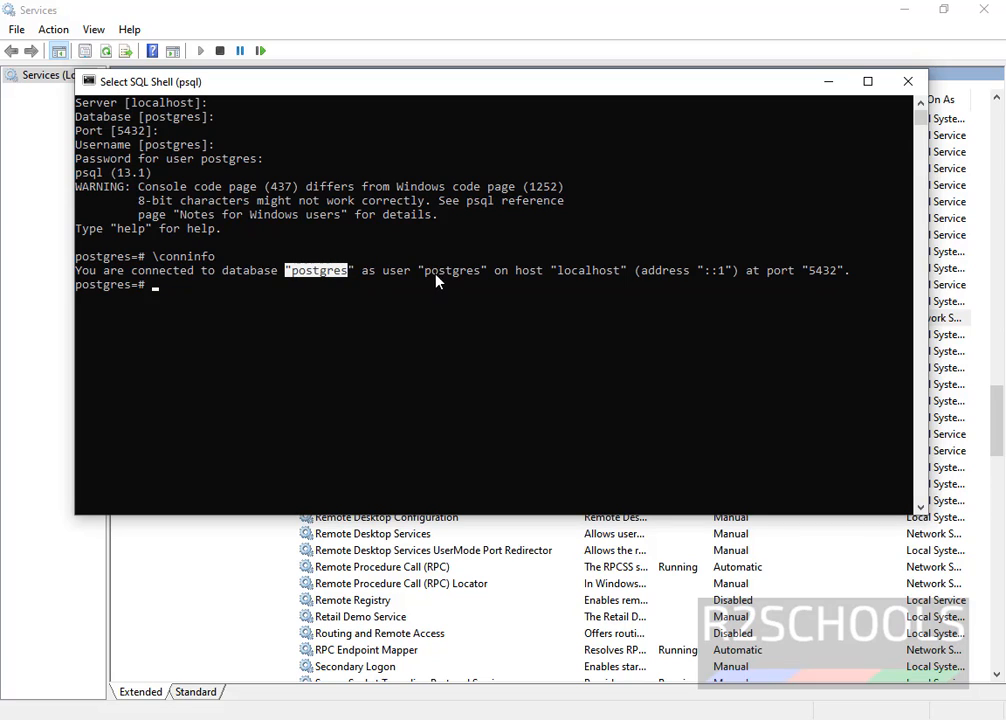
{"action": "left_click_drag", "start_coordinate": [419, 272], "coordinate": [466, 277]}
{"action": "left_click_drag", "start_coordinate": [551, 271], "coordinate": [611, 278]}
{"action": "left_click", "coordinate": [609, 297]}
{"action": "left_click_drag", "start_coordinate": [810, 273], "coordinate": [831, 294]}
{"action": "left_click", "coordinate": [775, 325]}
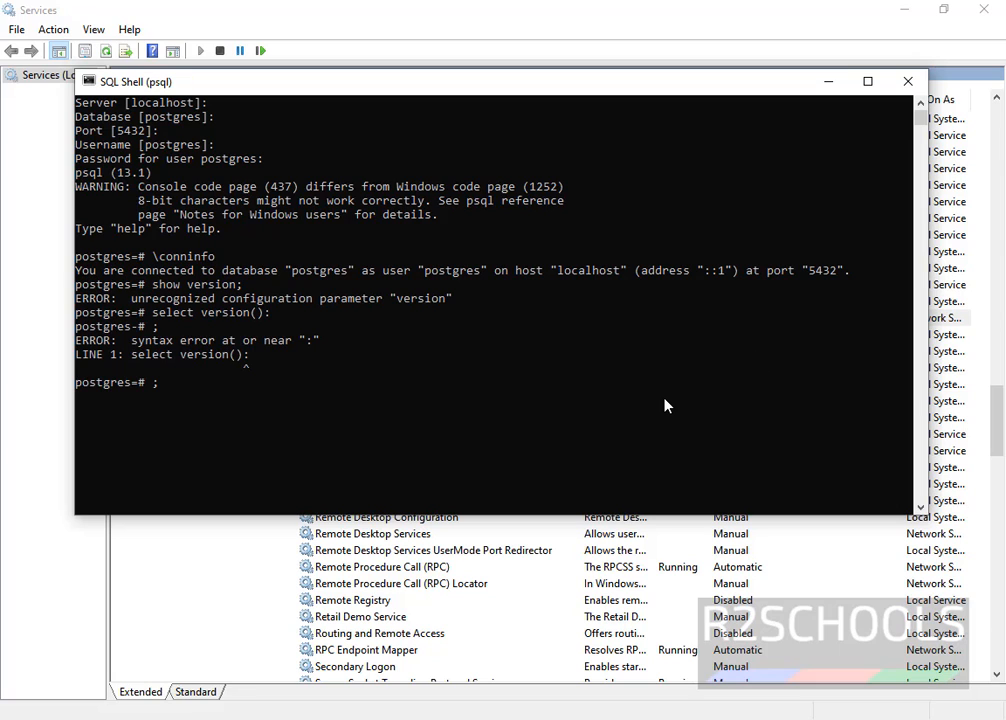
Step: Query the server version by running the corrected statement select version();
{"action": "key", "text": "Up"}
{"action": "key", "text": "BackSpace"}
{"action": "type", "text": ";"}
{"action": "key", "text": "Return"}
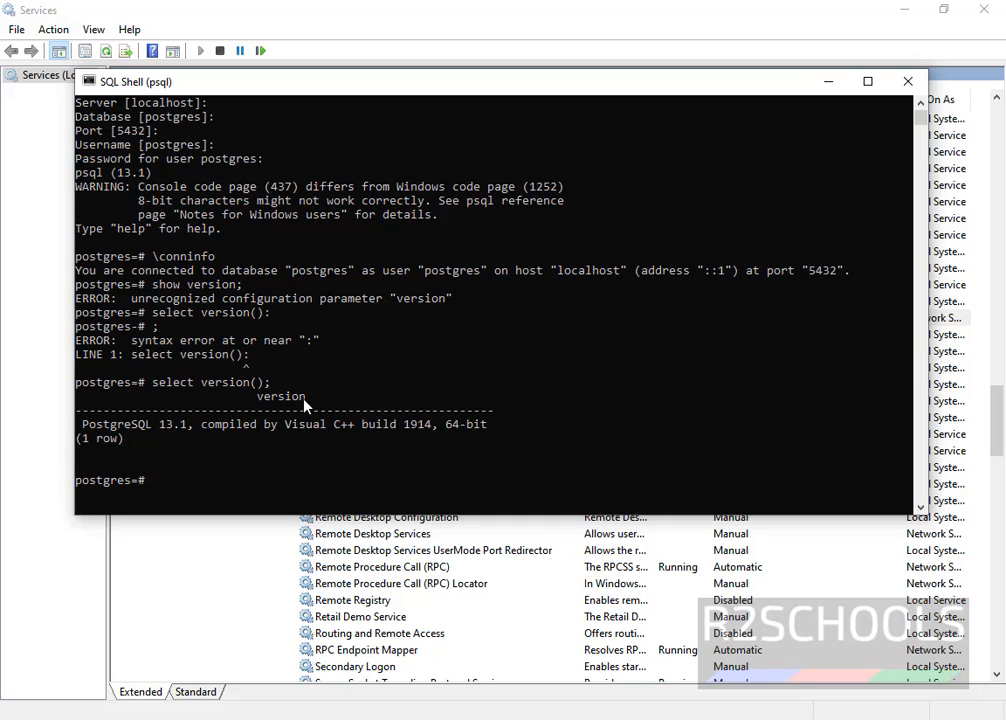
{"action": "left_click", "coordinate": [379, 456]}
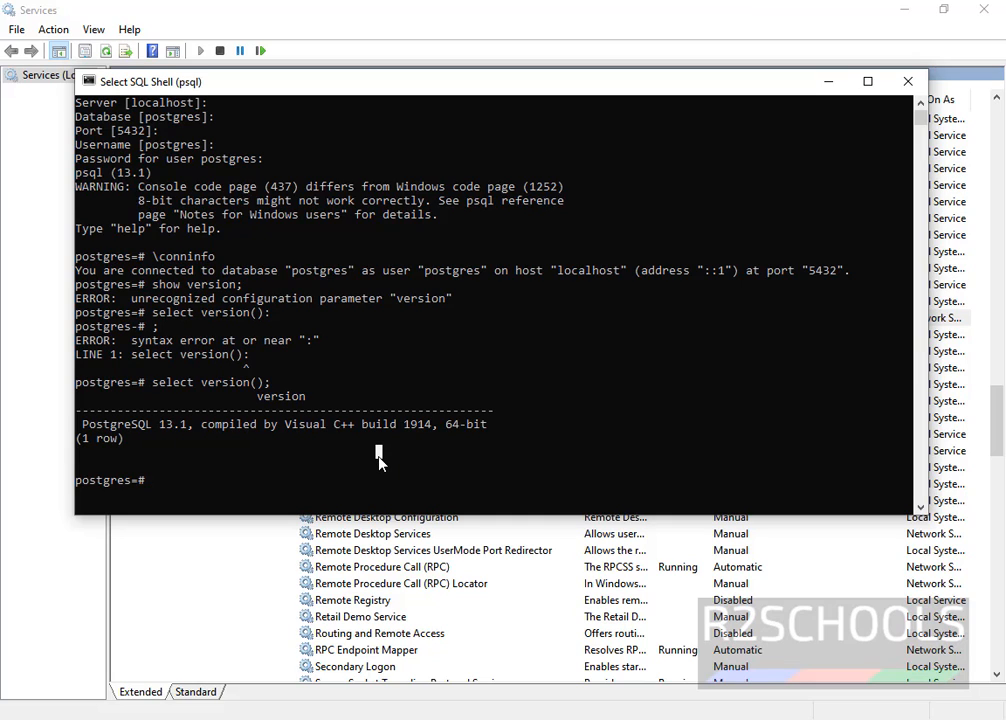
Step: Create a database named r2schools with the statement create database r2schools;
{"action": "type", "text": "create d"}
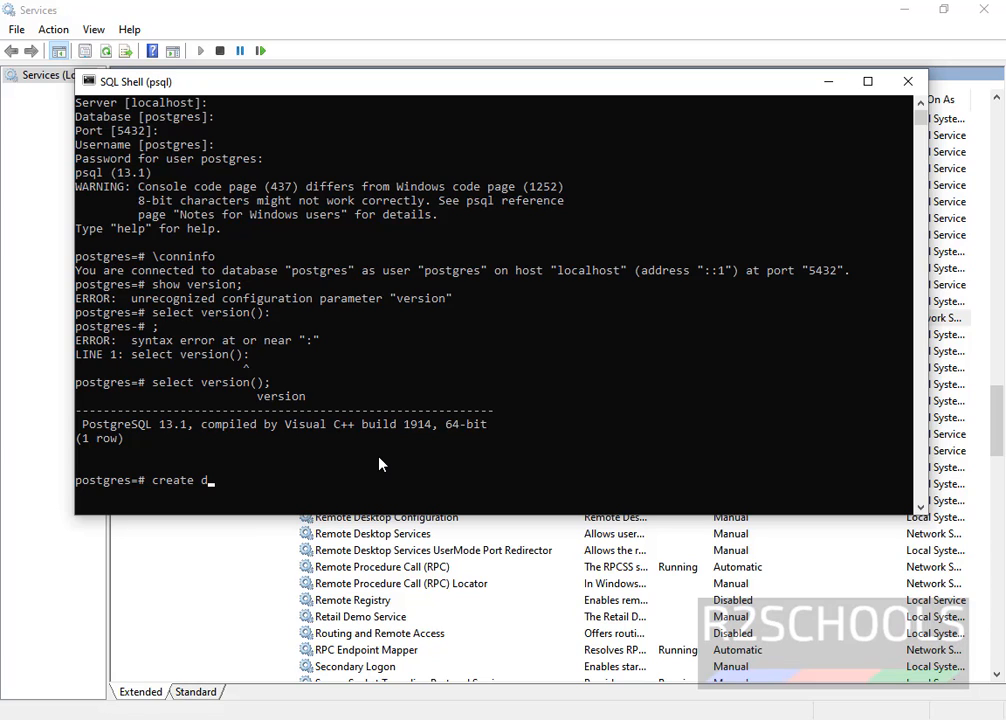
{"action": "type", "text": "atabase r2schools;"}
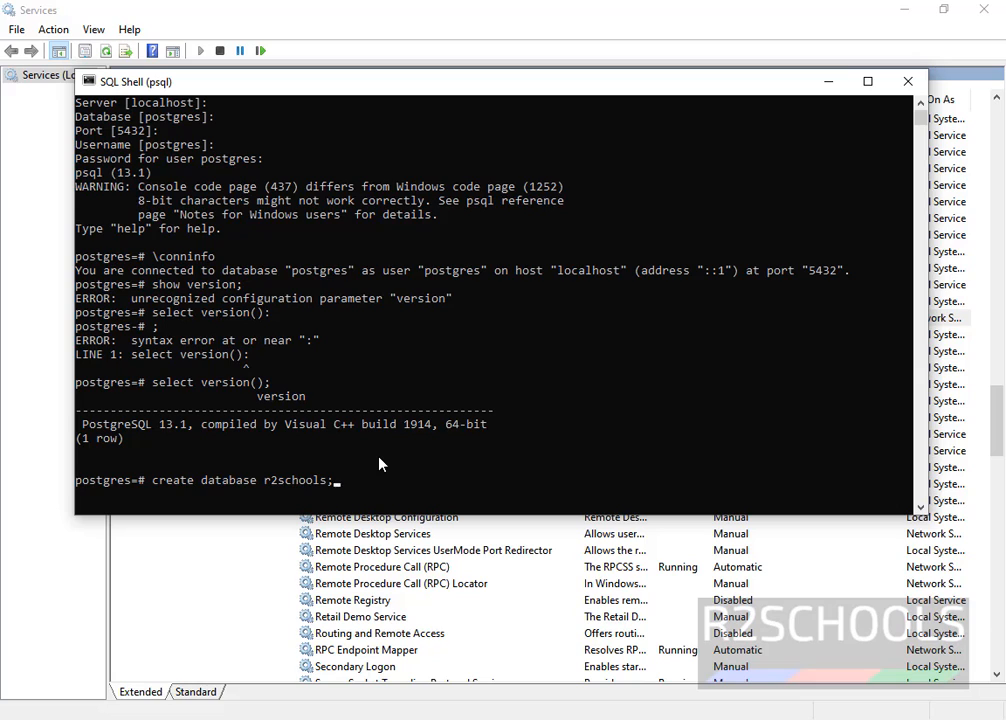
{"action": "key", "text": "Return"}
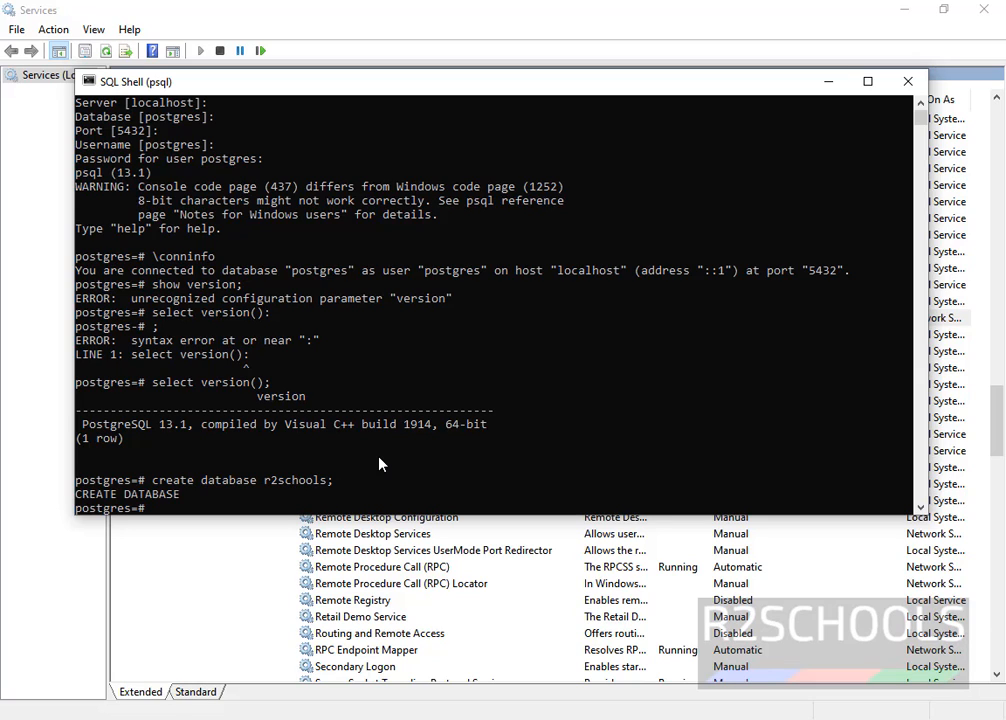
Step: List all databases with \l and examine the r2schools entry and its owner
{"action": "type", "text": "sel"}
{"action": "type", "text": "e"}
{"action": "key", "text": "BackSpace"}
{"action": "key", "text": "BackSpace"}
{"action": "key", "text": "BackSpace"}
{"action": "type", "text": "\\l"}
{"action": "key", "text": "Return"}
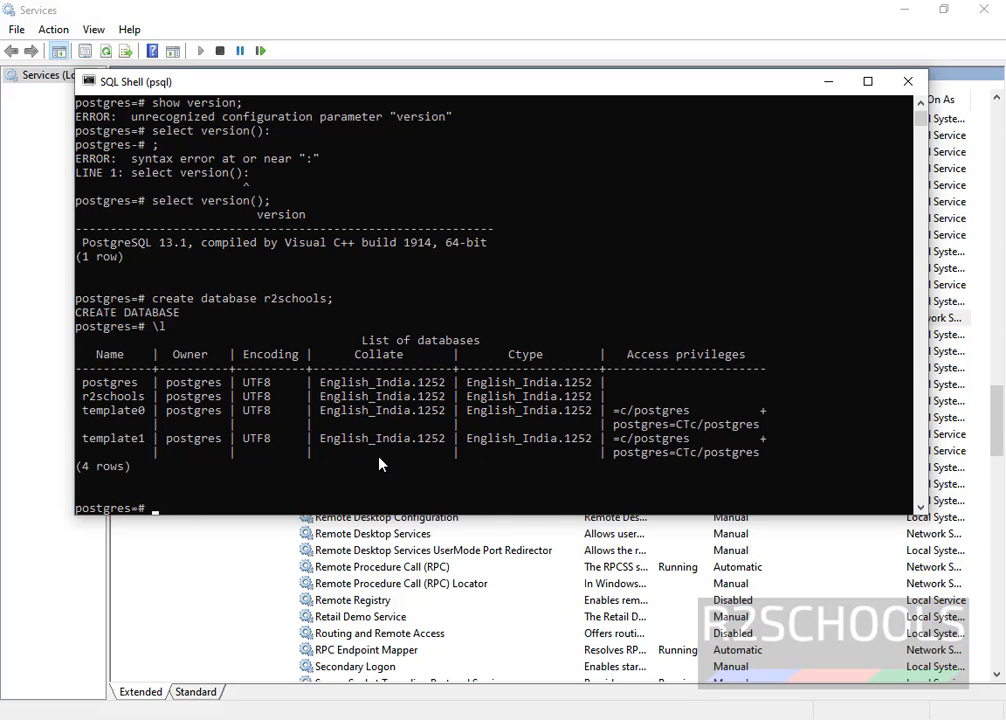
{"action": "left_click", "coordinate": [134, 466]}
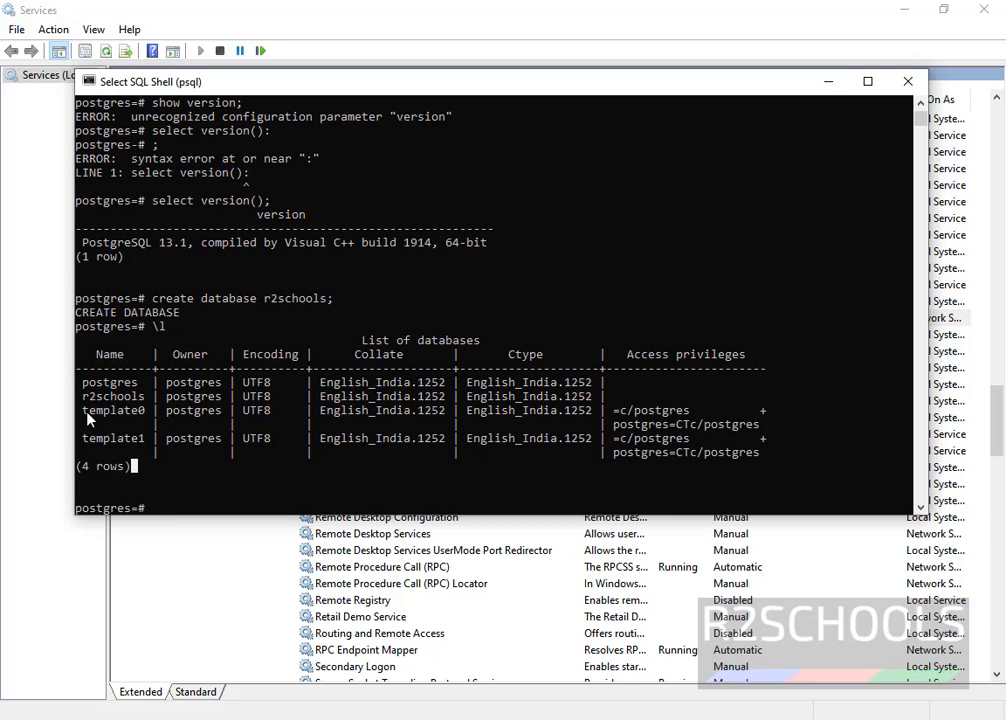
{"action": "left_click_drag", "start_coordinate": [84, 397], "coordinate": [216, 401]}
{"action": "left_click", "coordinate": [210, 411]}
{"action": "left_click", "coordinate": [400, 438]}
Step: Query only the database names by running select datname from pg_database;
{"action": "type", "text": "select d"}
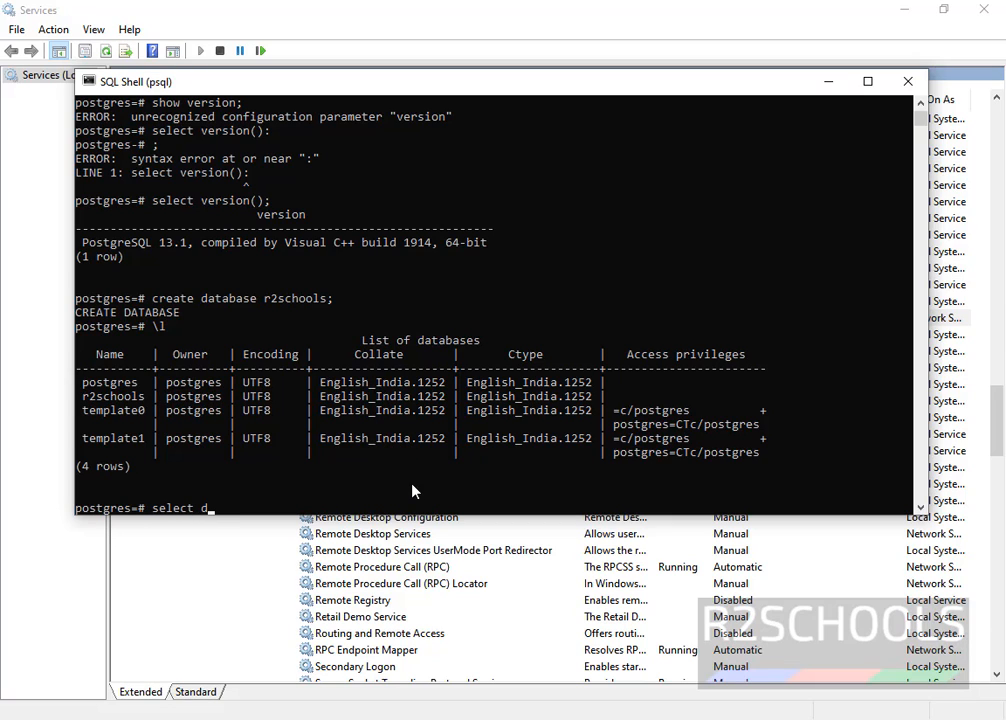
{"action": "type", "text": "atname from pg_databases"}
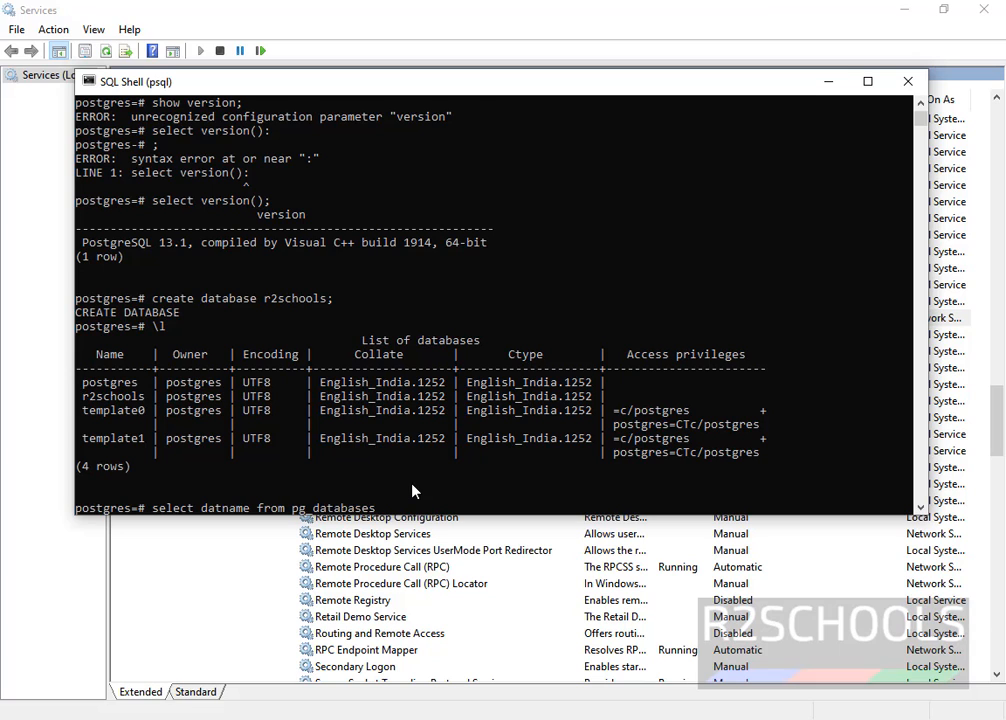
{"action": "key", "text": "BackSpace"}
{"action": "type", "text": ";"}
{"action": "key", "text": "Return"}
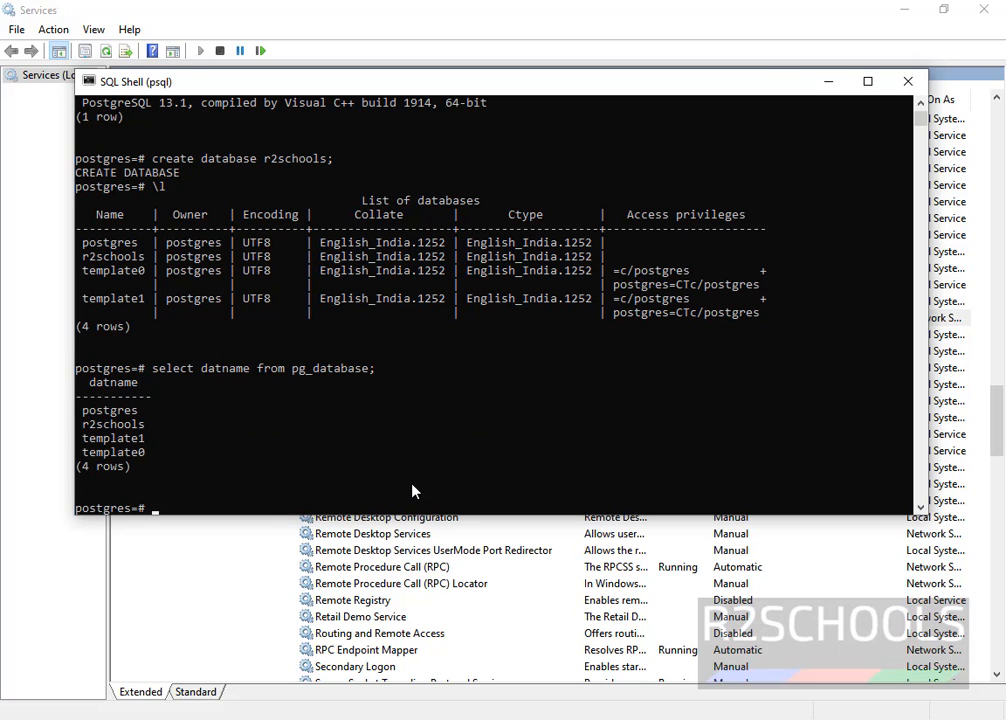